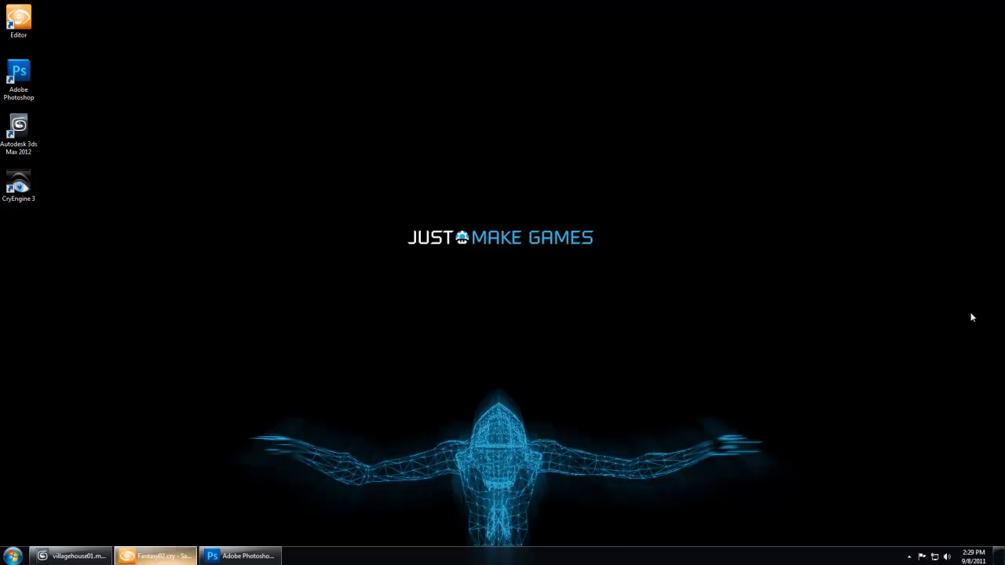
# Step: Switch to 3ds Max and save the CryENGINE settings with D:\Games\CryEngine 3 as the root directory
pyautogui.click(73, 556)
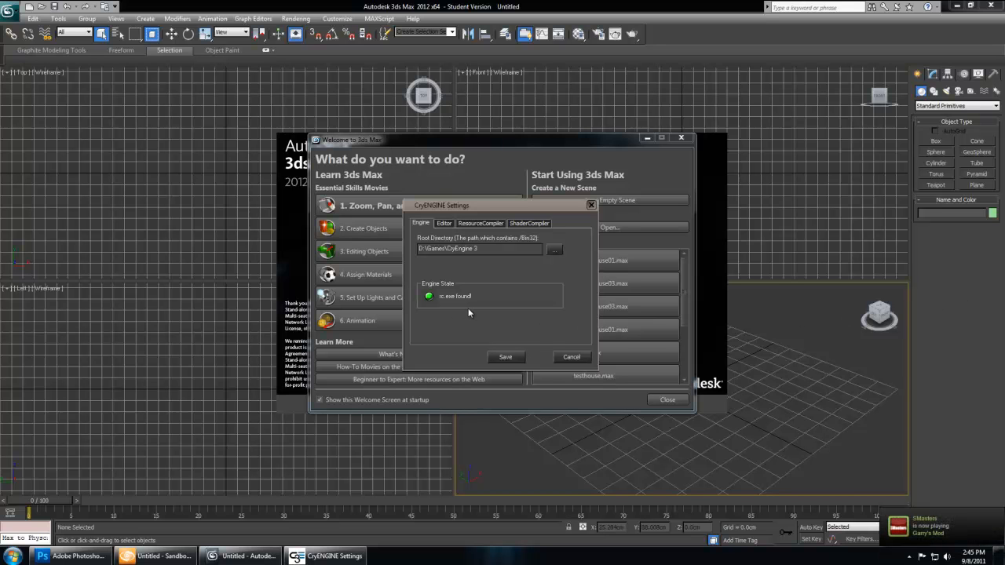
pyautogui.click(502, 357)
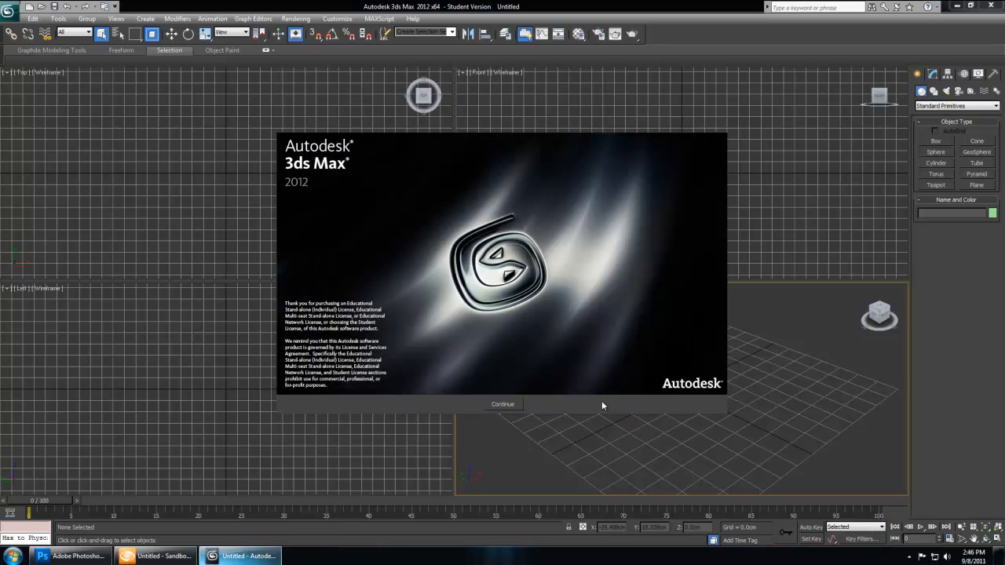
pyautogui.click(503, 405)
# Step: Start saving the scene under a new name and browse to the Game folder inside CryEngine 3
pyautogui.click(13, 12)
pyautogui.click(11, 12)
pyautogui.click(11, 12)
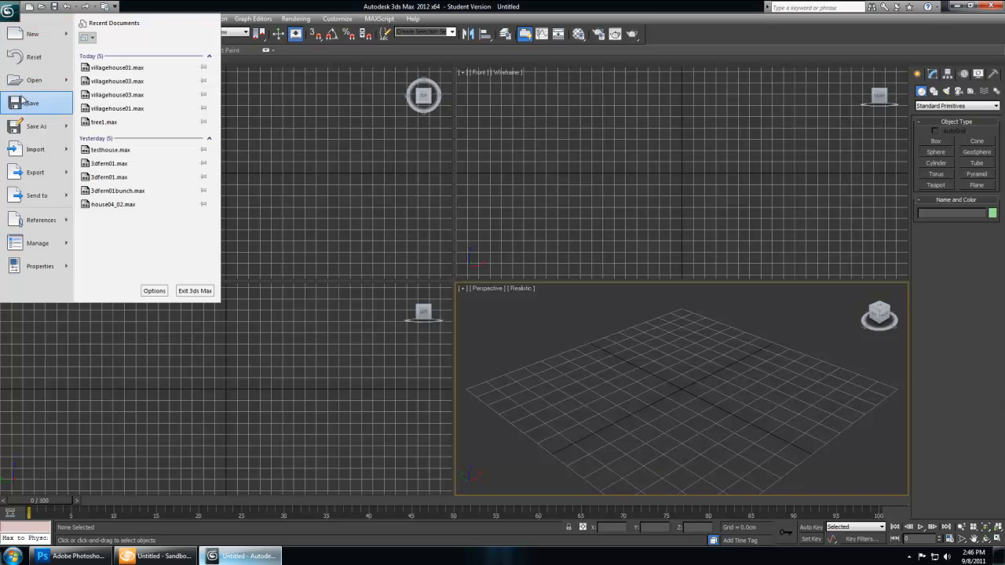
pyautogui.click(31, 126)
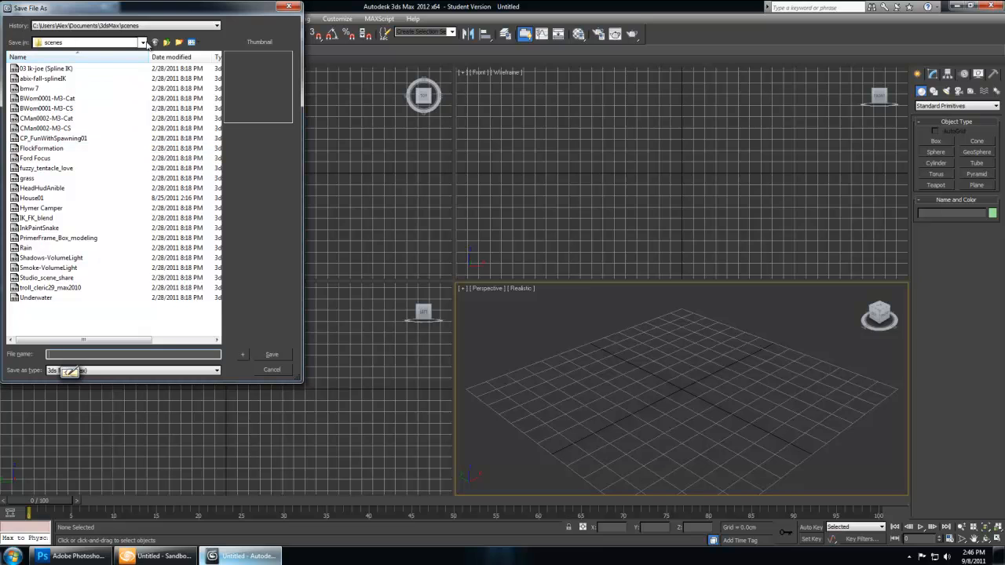
pyautogui.click(142, 42)
pyautogui.click(47, 50)
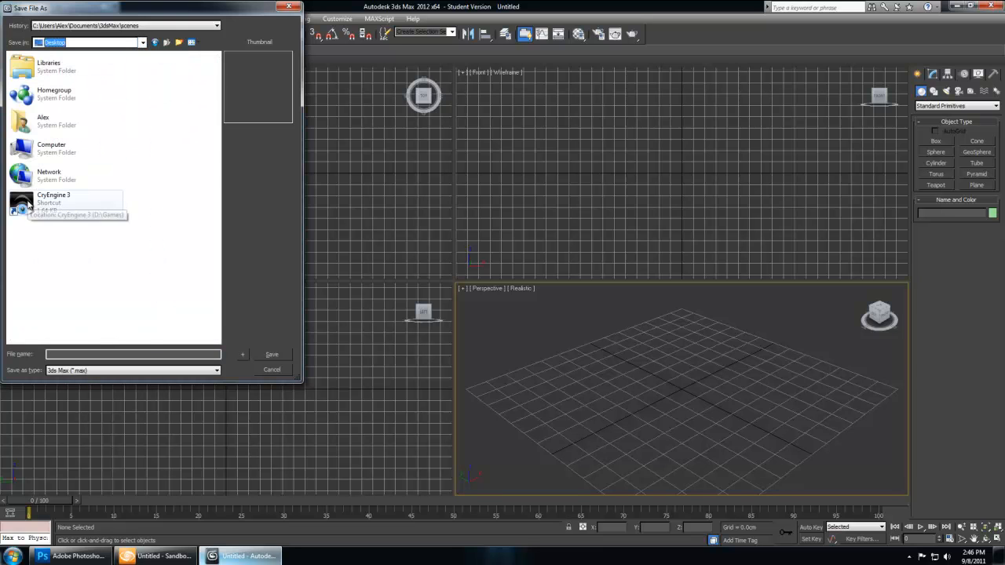
pyautogui.doubleClick(27, 206)
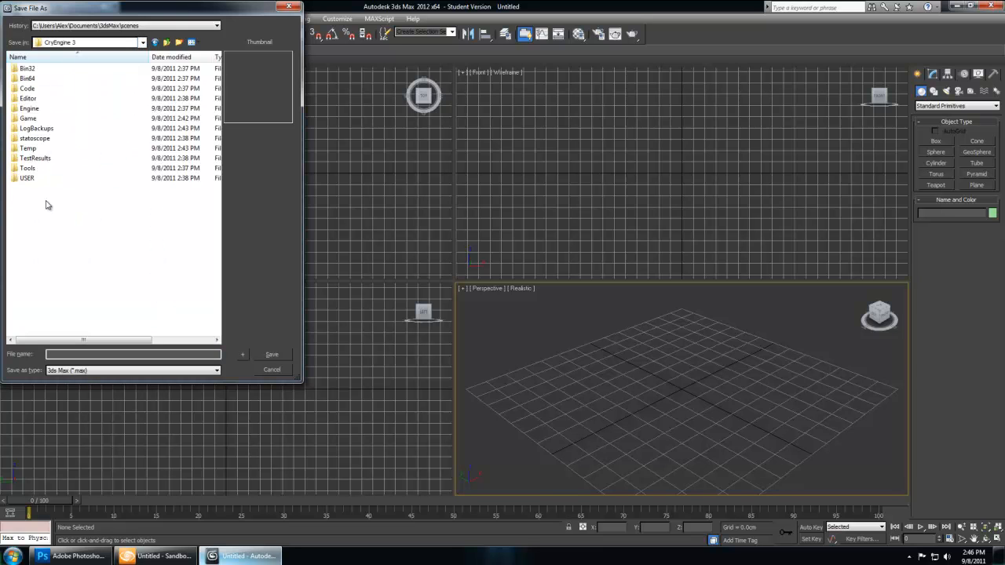
pyautogui.doubleClick(30, 119)
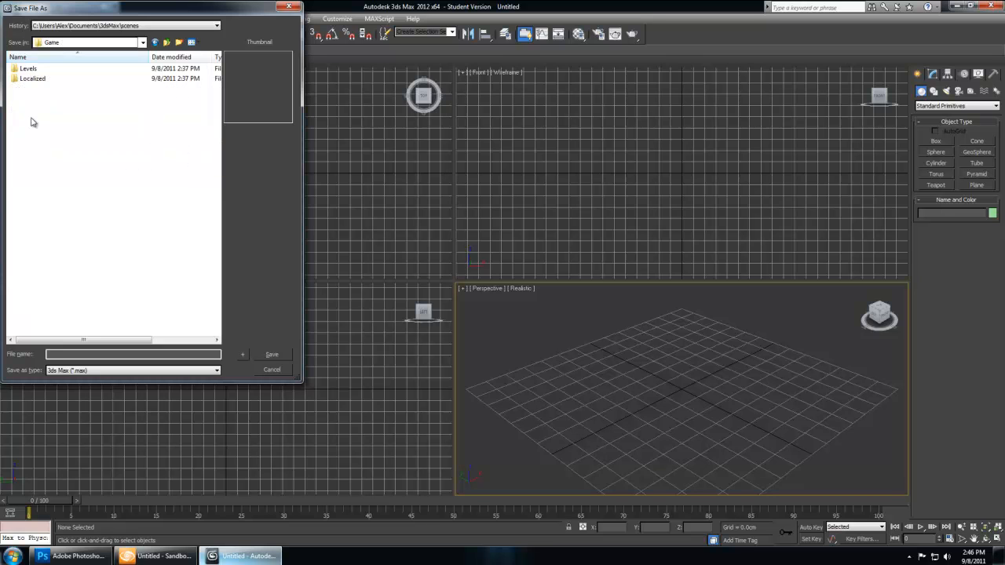
# Step: Create a folder named Objects inside the Game folder and open it
pyautogui.click(179, 42)
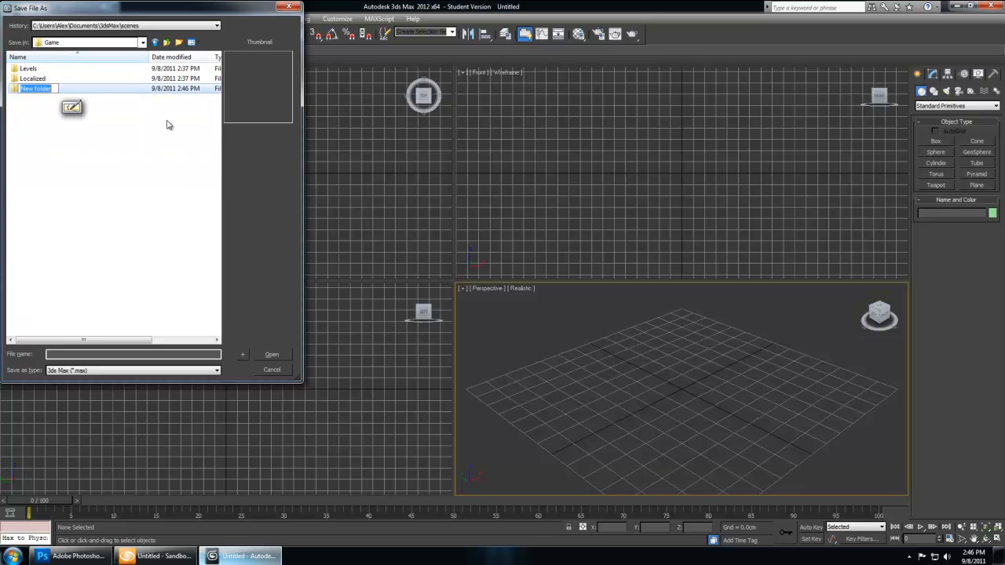
pyautogui.write('Objects')
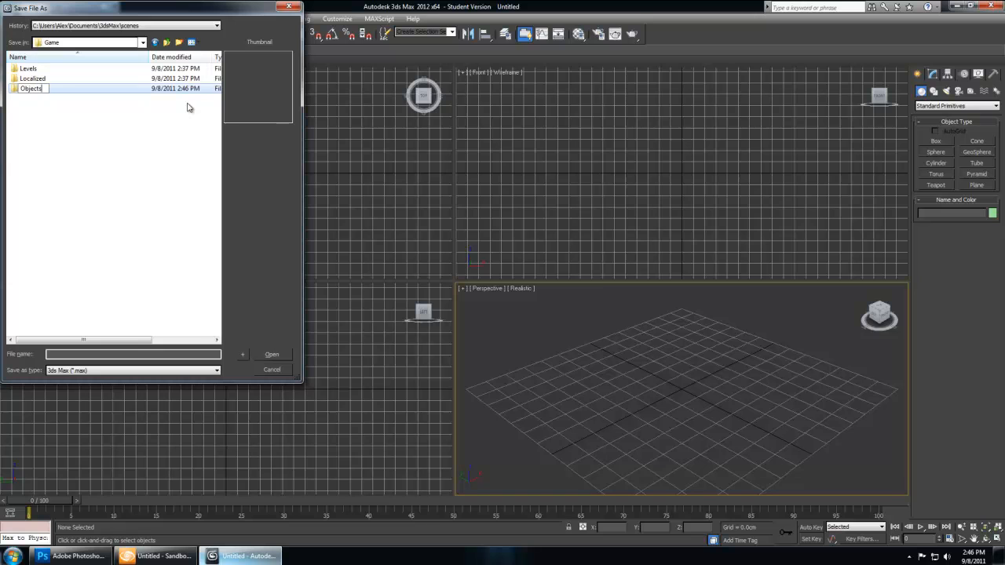
pyautogui.press('Return')
pyautogui.doubleClick(65, 89)
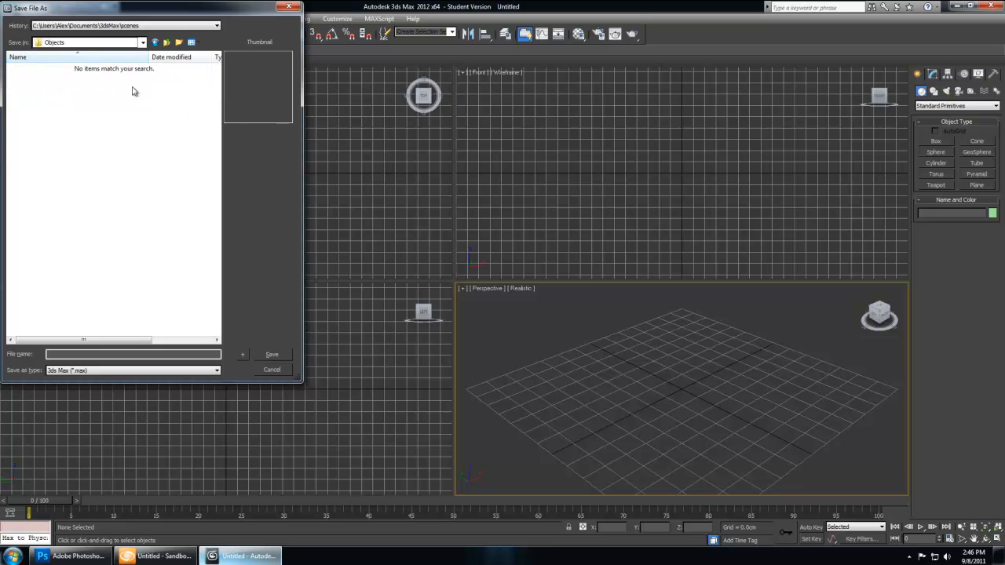
# Step: Create a custom folder inside Objects with a village folder nested in it, and open village
pyautogui.click(178, 42)
pyautogui.write('custom')
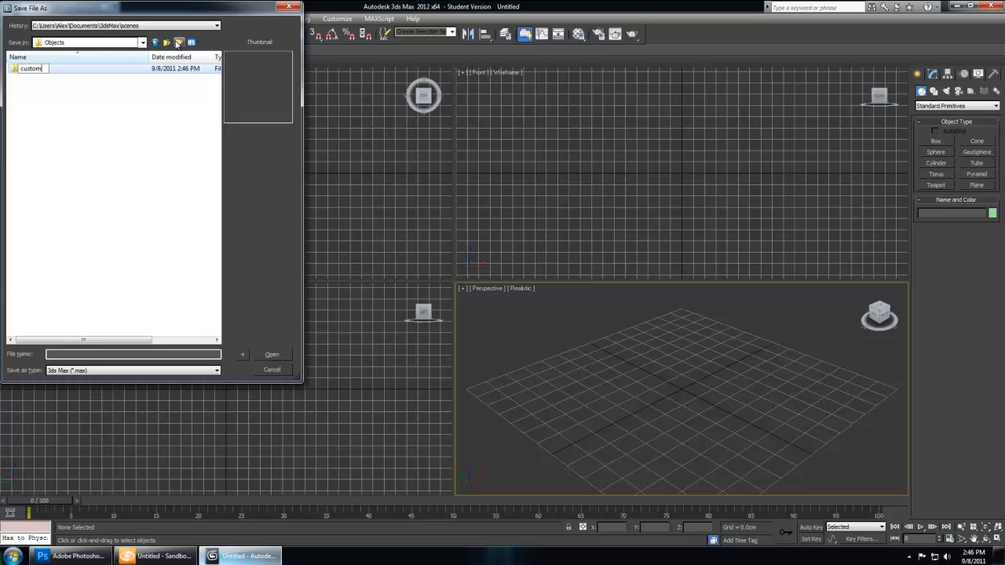
pyautogui.press('Return')
pyautogui.doubleClick(63, 68)
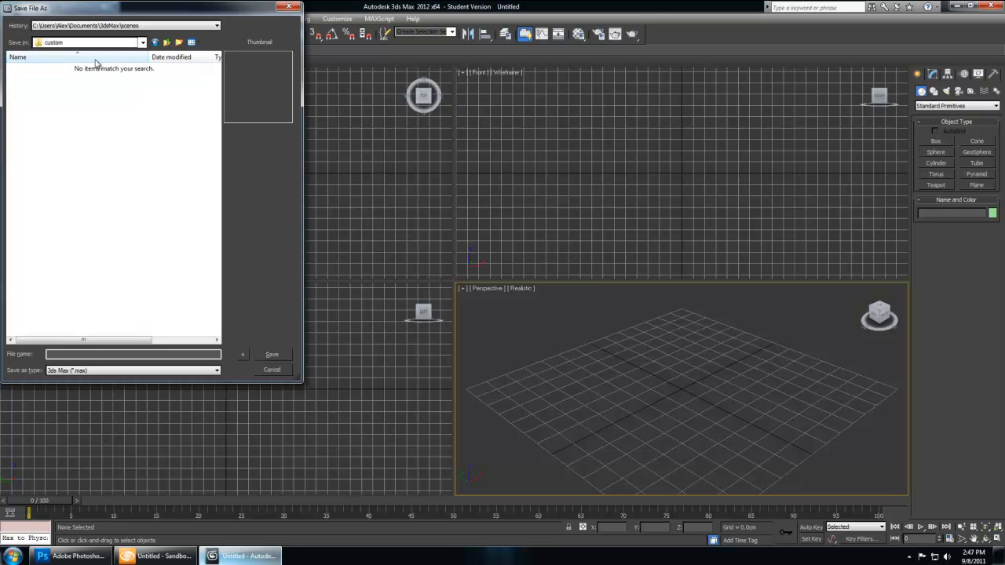
pyautogui.click(180, 42)
pyautogui.write('village')
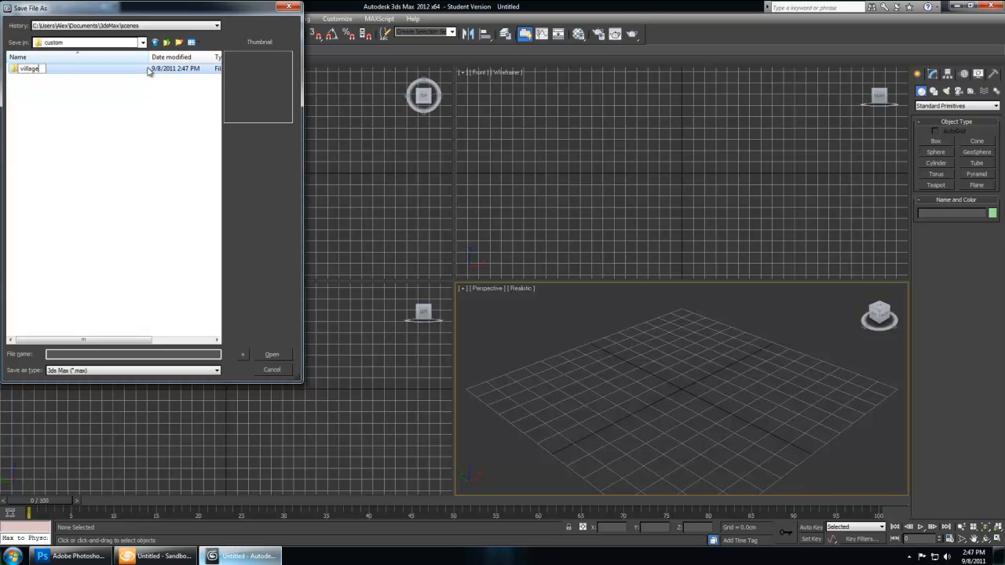
pyautogui.press('Return')
pyautogui.doubleClick(32, 69)
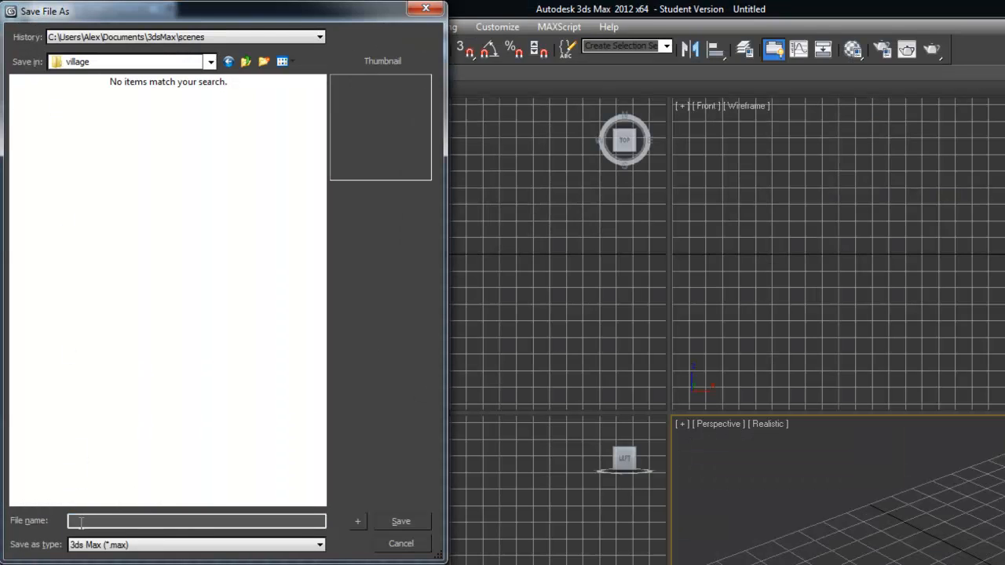
# Step: Save the scene in the village folder as villagehouse01
pyautogui.click(81, 522)
pyautogui.write('vill')
pyautogui.write('agehouse01')
pyautogui.click(401, 524)
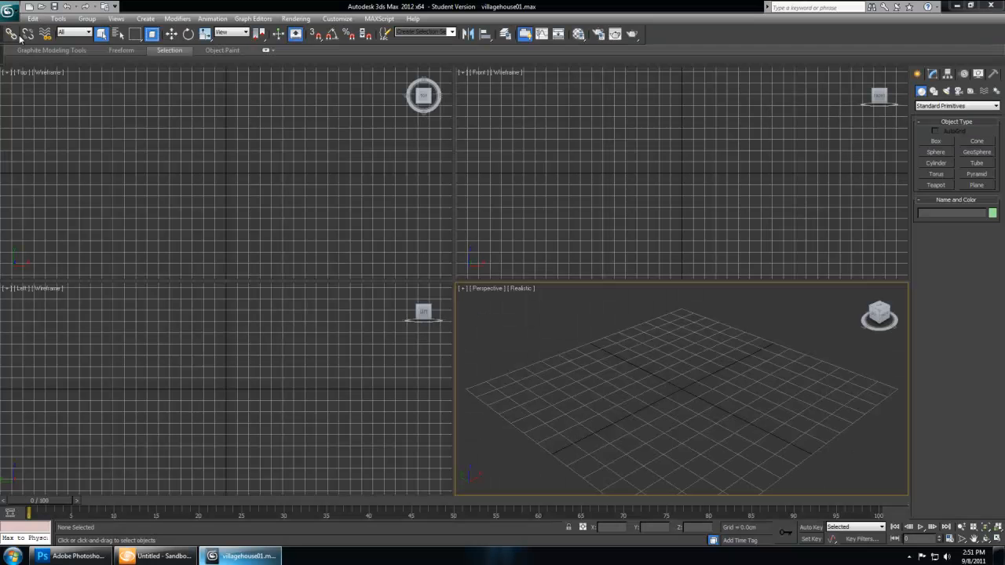
# Step: Configure the scene's display units as metric centimeters
pyautogui.click(337, 18)
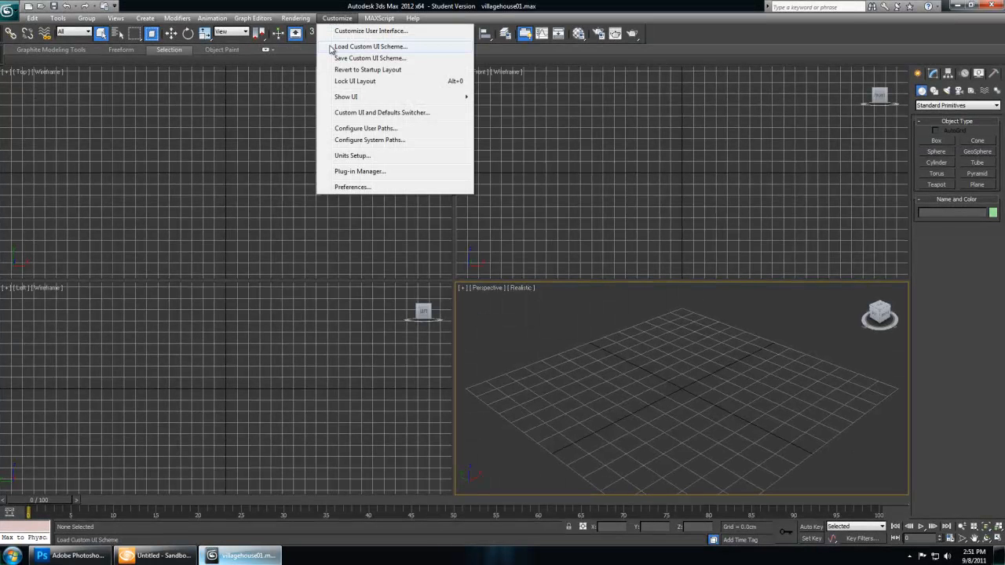
pyautogui.click(339, 156)
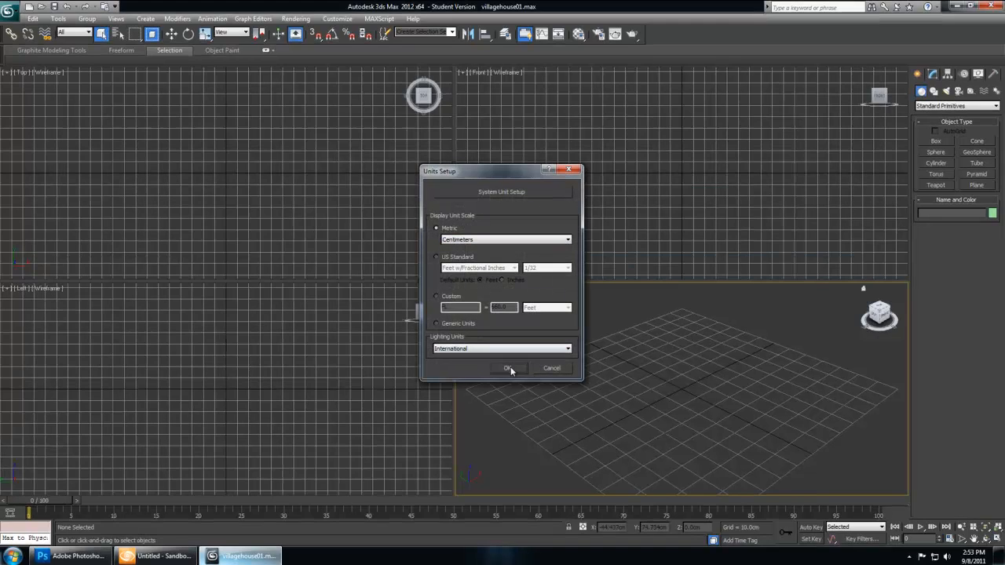
pyautogui.click(510, 366)
# Step: Enable 3D snapping, angle snapping and percent snapping
pyautogui.click(317, 37)
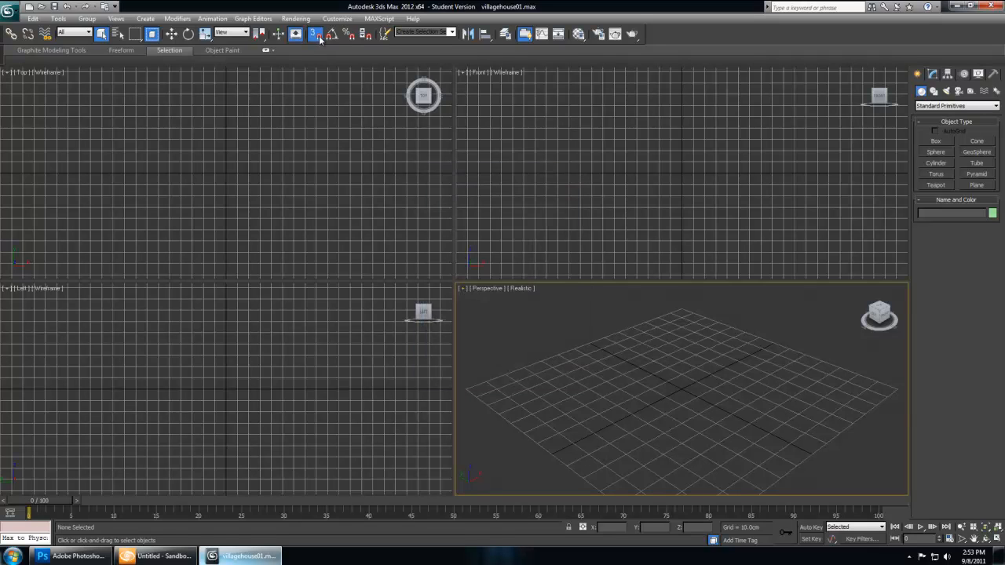
pyautogui.click(331, 35)
pyautogui.click(347, 36)
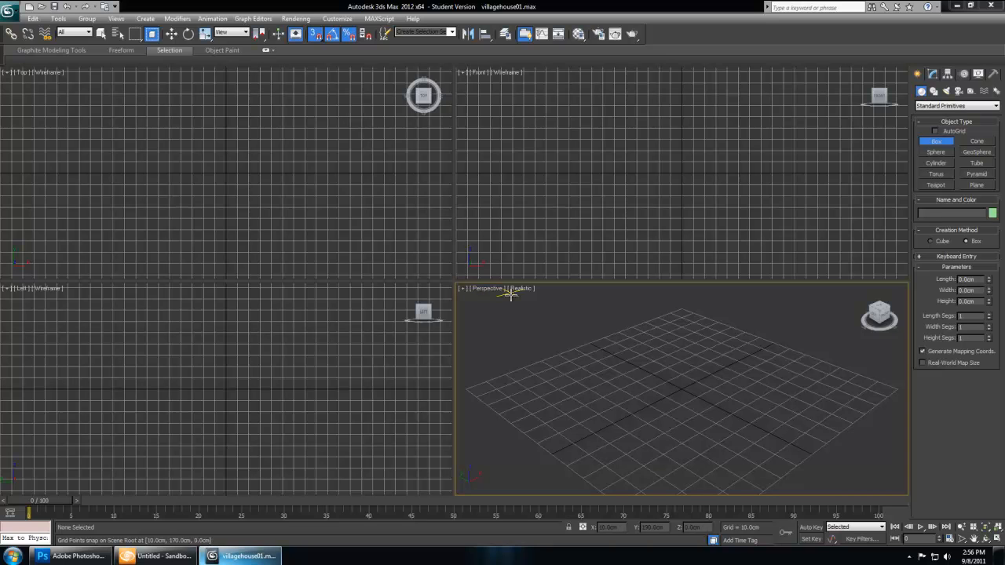
# Step: Look around the empty grid in the Perspective viewport by zooming, panning and using the SteeringWheels
pyautogui.rightClick(638, 383)
pyautogui.scroll(3, 675, 388)
pyautogui.moveTo(678, 387); pyautogui.dragTo(661, 366, button='middle')
pyautogui.scroll(-5, 671, 372)
pyautogui.scroll(3, 679, 374)
pyautogui.scroll(-2, 692, 373)
pyautogui.scroll(5, 695, 375)
pyautogui.hotkey('shift', 'w')
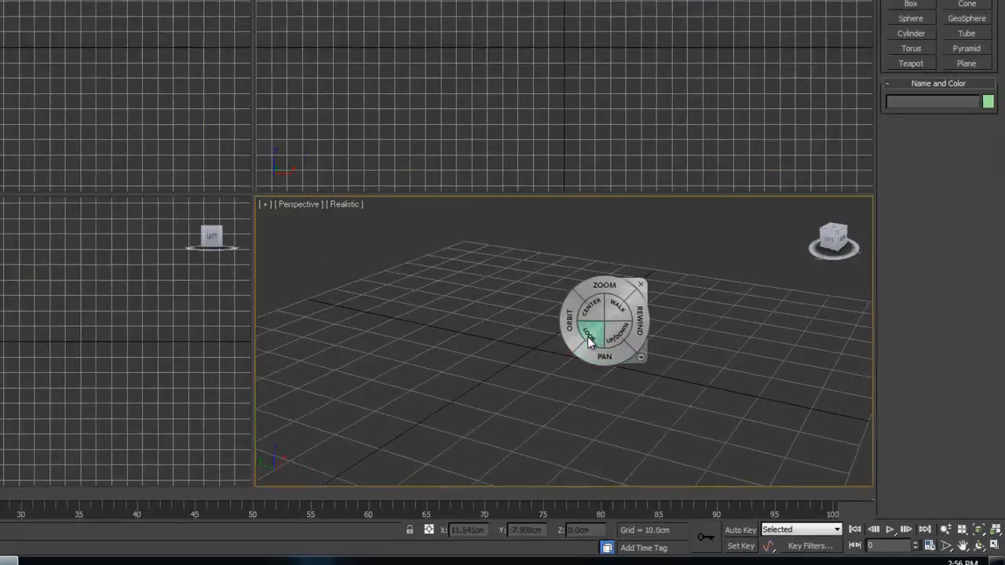
pyautogui.moveTo(697, 381); pyautogui.dragTo(695, 378)
pyautogui.moveTo(541, 309); pyautogui.dragTo(578, 316)
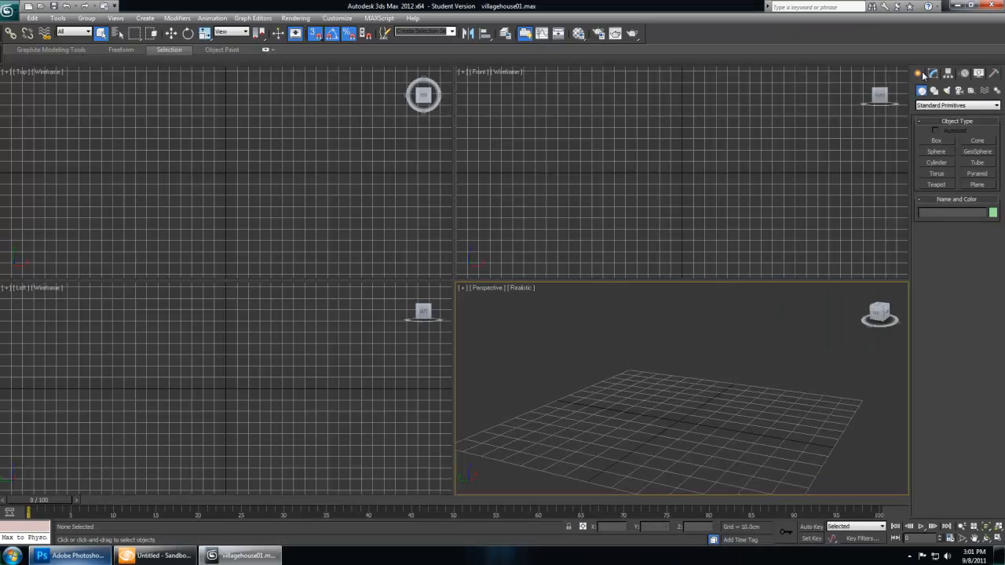
# Step: Create a box about 70 cm long and 80 cm wide on the Perspective viewport's grid
pyautogui.click(936, 140)
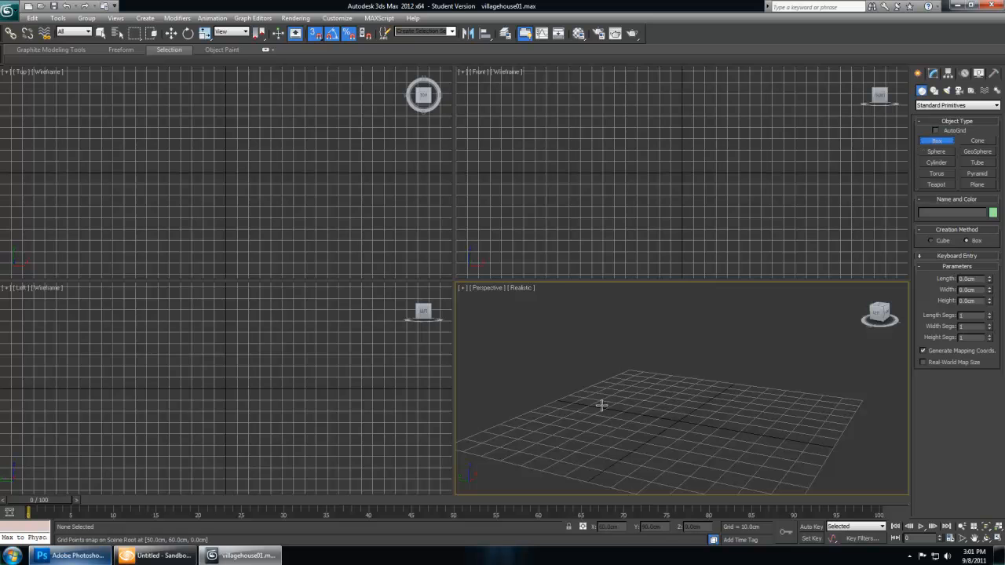
pyautogui.moveTo(576, 437); pyautogui.dragTo(782, 395)
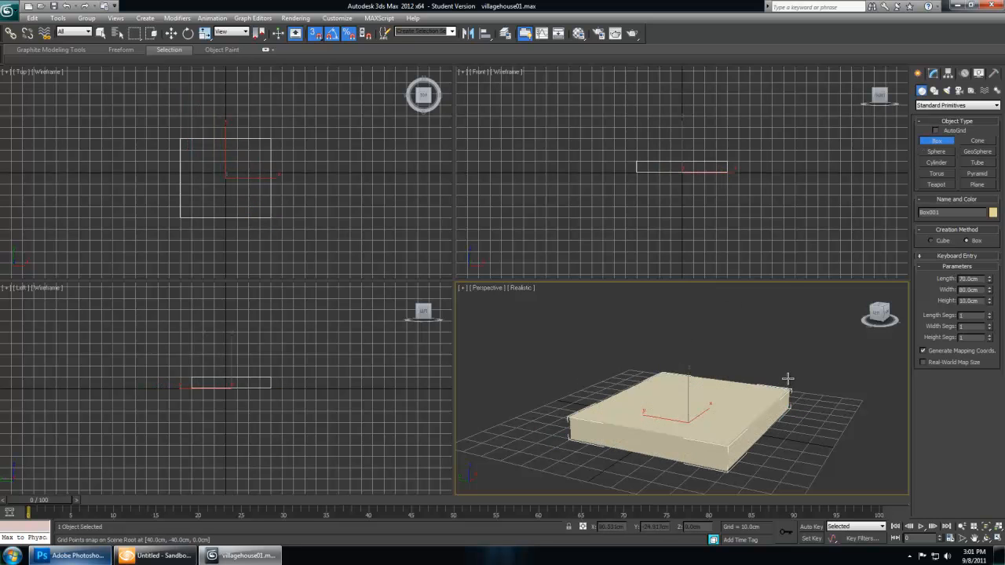
pyautogui.click(792, 327)
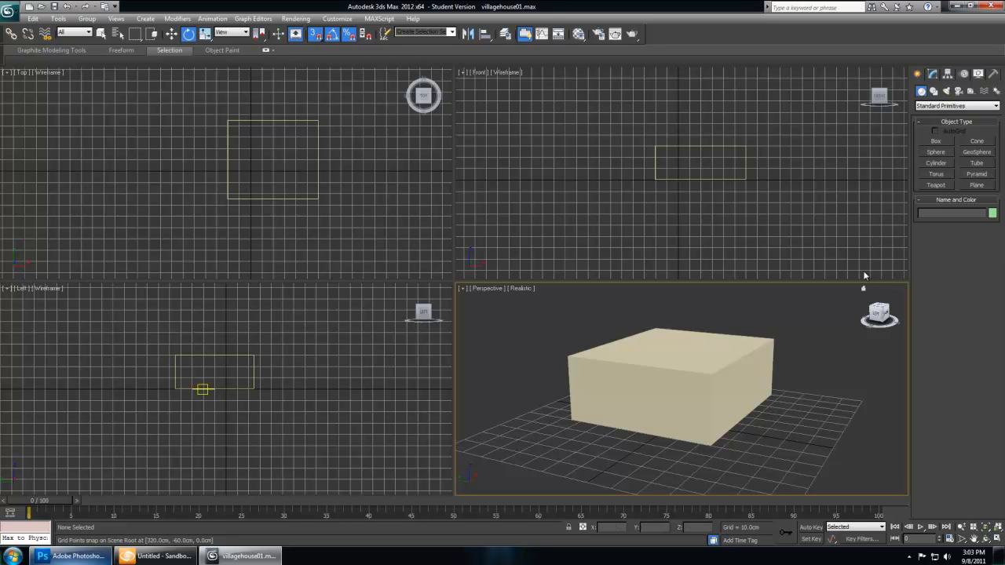
# Step: Select the box and cycle the Select tool through its selection region types
pyautogui.click(732, 363)
pyautogui.press('q')
pyautogui.press('q')
pyautogui.press('q')
pyautogui.press('q')
pyautogui.press('q')
pyautogui.press('q')
pyautogui.press('q')
pyautogui.press('q')
pyautogui.press('q')
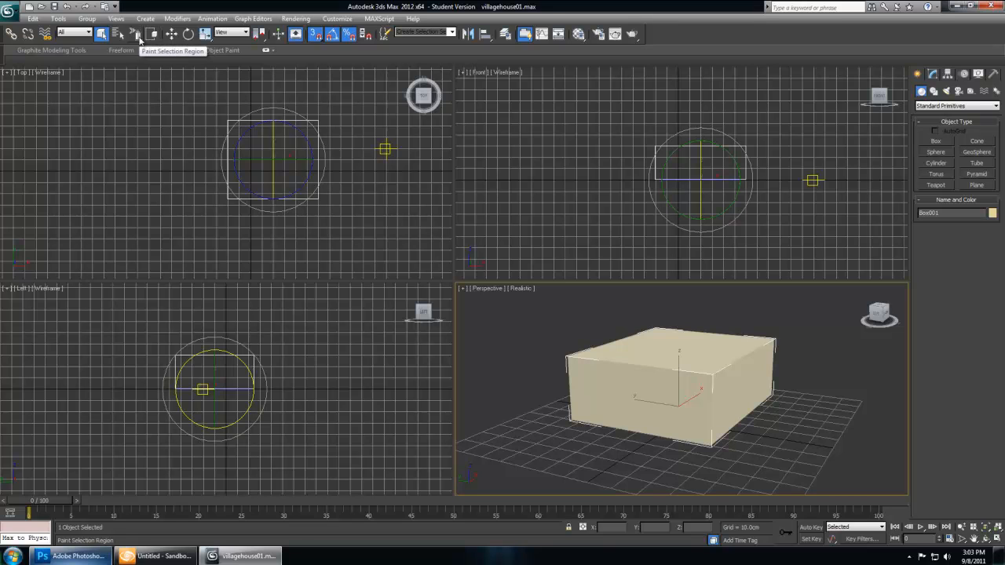
# Step: Move the box 20 cm in the negative X direction, snapping its base centre to the origin in the Front viewport
pyautogui.press('w')
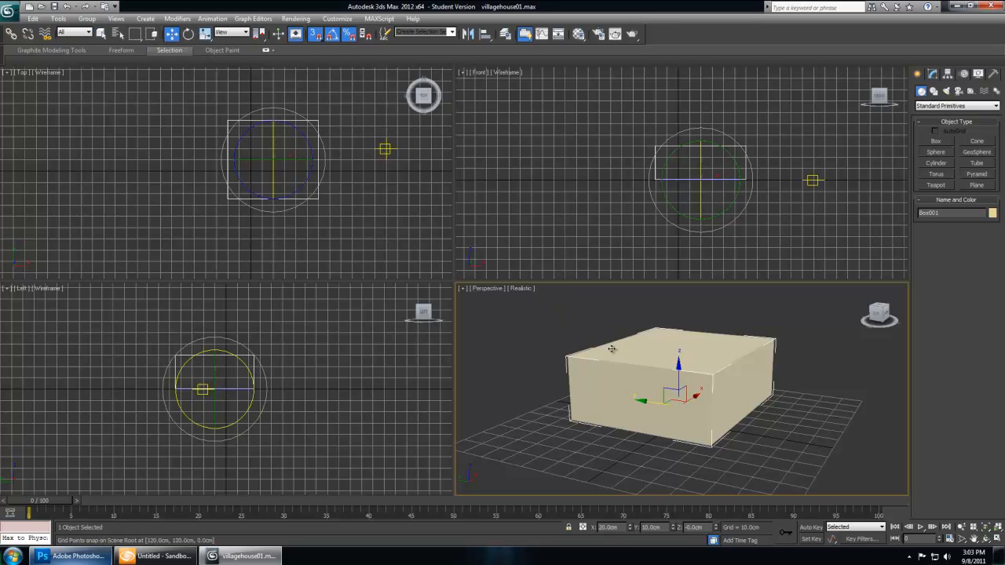
pyautogui.moveTo(675, 400)
pyautogui.mouseDown()
pyautogui.moveTo(702, 375)
pyautogui.moveTo(679, 406)
pyautogui.mouseUp()
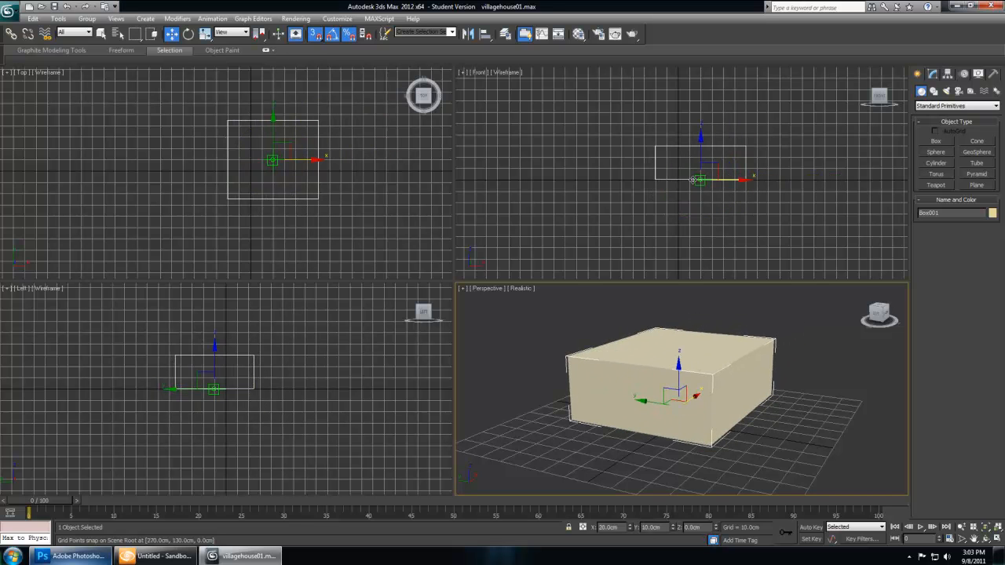
pyautogui.moveTo(700, 180); pyautogui.dragTo(677, 181)
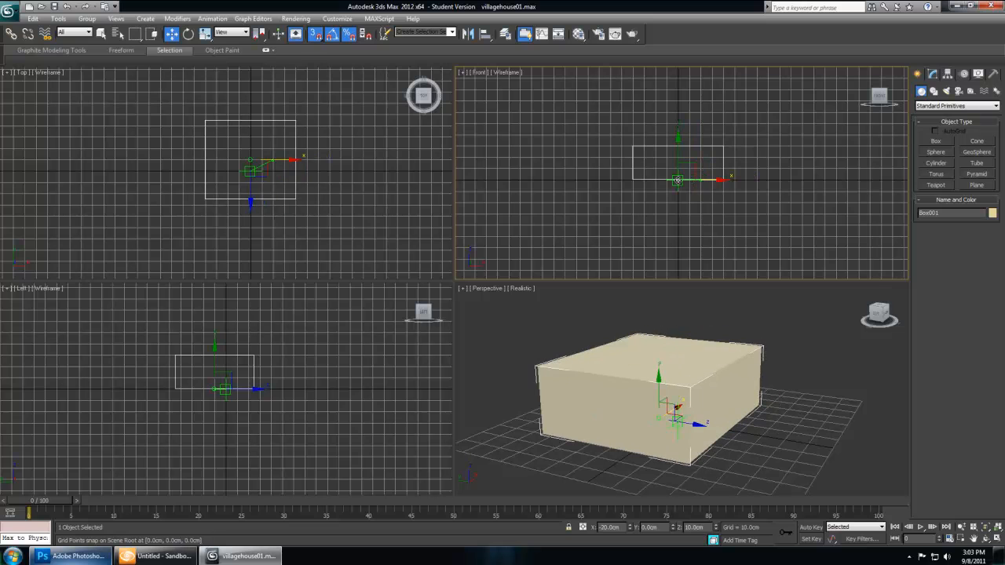
pyautogui.click(291, 158)
pyautogui.click(307, 173)
# Step: Try rotating and scaling the box freehand in the Perspective viewport
pyautogui.click(617, 374)
pyautogui.press('e')
pyautogui.moveTo(671, 386)
pyautogui.mouseDown()
pyautogui.moveTo(684, 399)
pyautogui.moveTo(673, 386)
pyautogui.mouseUp()
pyautogui.hotkey('ctrl', 'z')
pyautogui.press('r')
pyautogui.moveTo(663, 408)
pyautogui.mouseDown()
pyautogui.moveTo(689, 385)
pyautogui.moveTo(656, 413)
pyautogui.mouseUp()
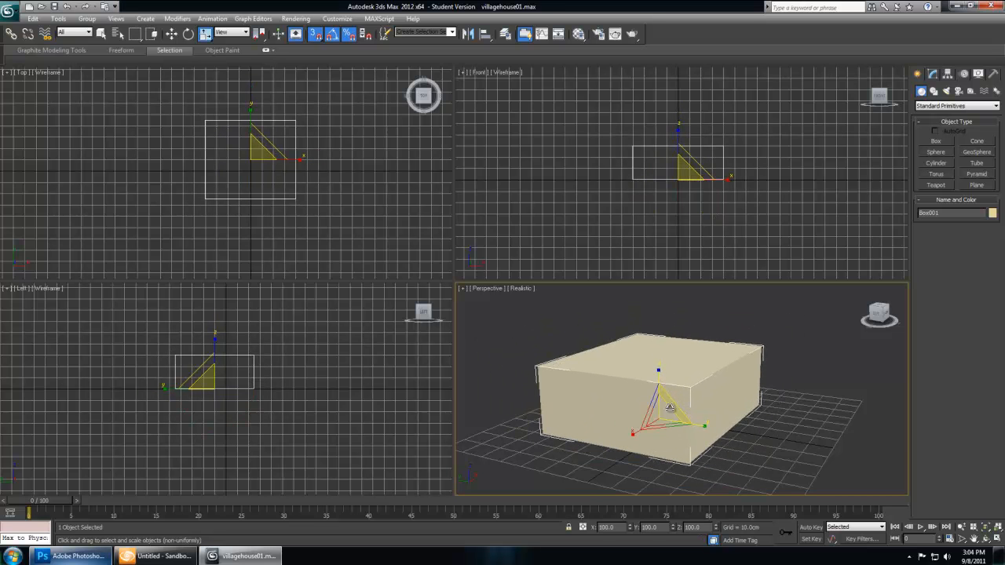
pyautogui.press('q')
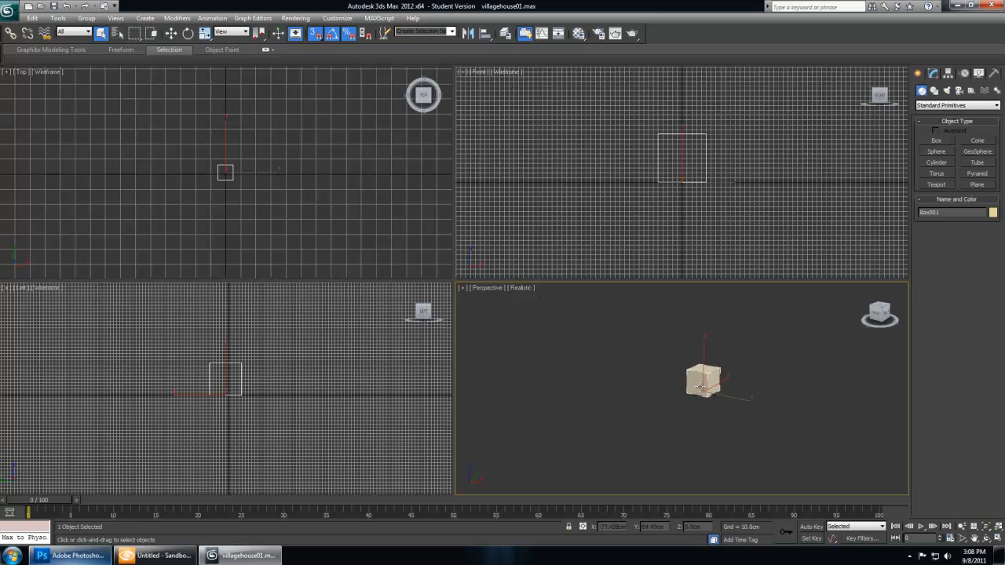
# Step: Set the box's length to 1200 cm, width to 800 cm and height to 20 cm
pyautogui.click(933, 74)
pyautogui.moveTo(958, 222); pyautogui.dragTo(981, 223)
pyautogui.write('12')
pyautogui.press('Tab')
pyautogui.write('800')
pyautogui.press('Tab')
pyautogui.write('20')
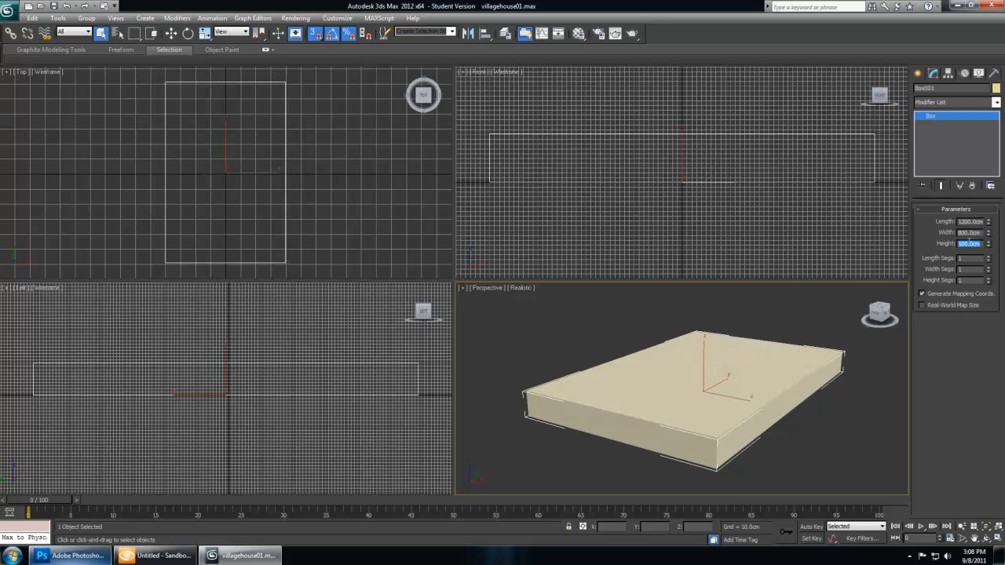
pyautogui.press('Return')
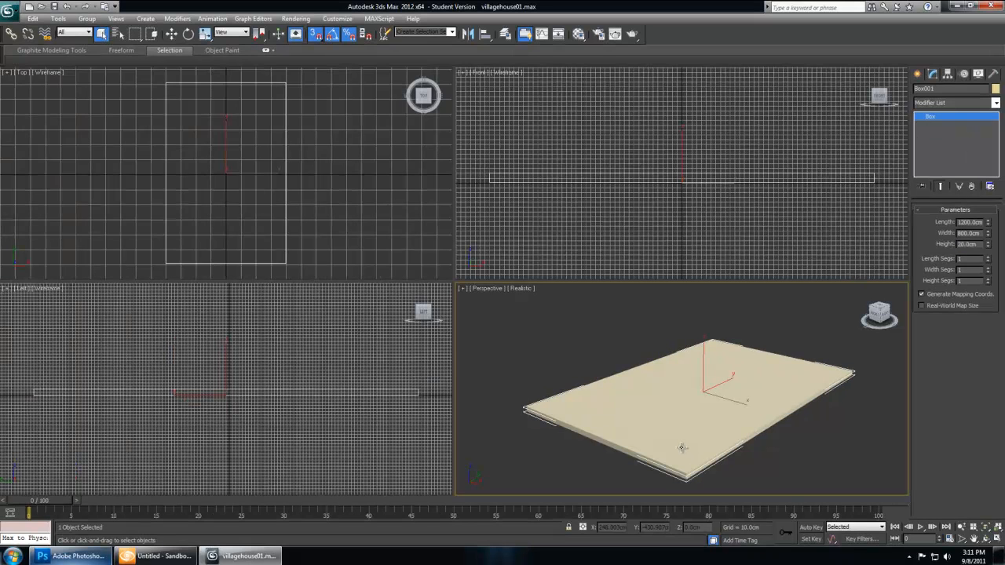
# Step: Convert the box to an Editable Poly and activate polygon selection
pyautogui.rightClick(932, 119)
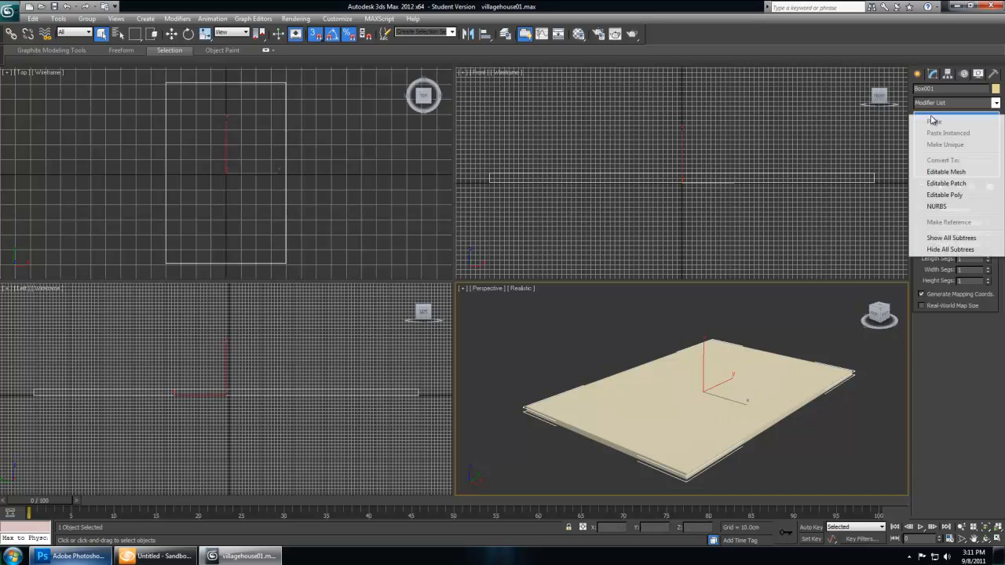
pyautogui.click(938, 195)
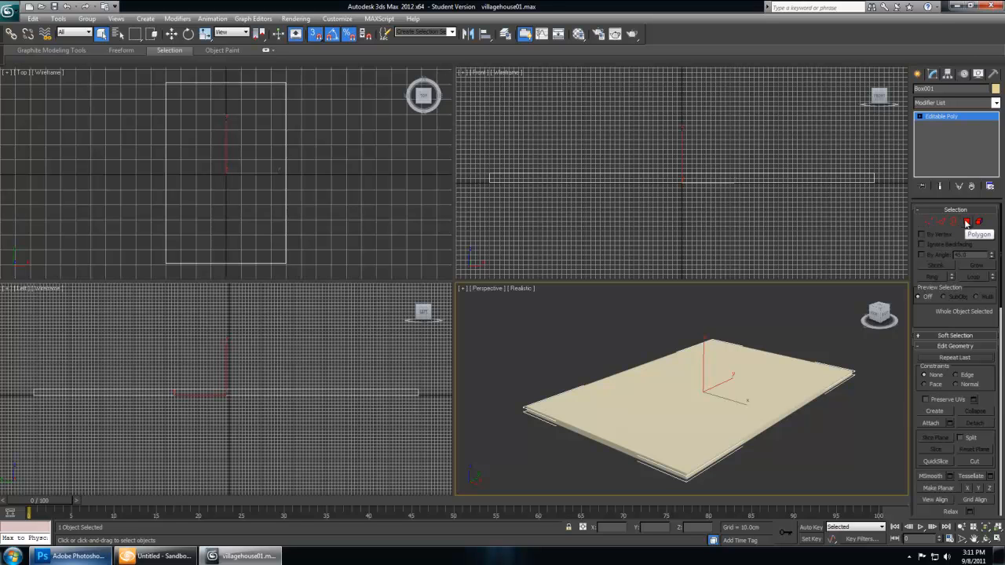
pyautogui.click(967, 224)
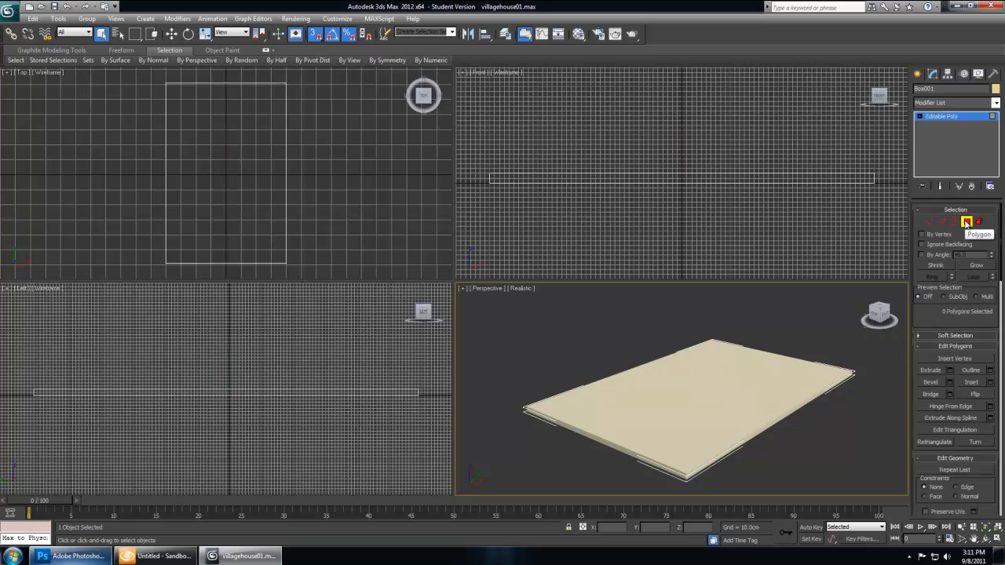
# Step: Inset the top polygon of the box by 20 cm
pyautogui.click(748, 355)
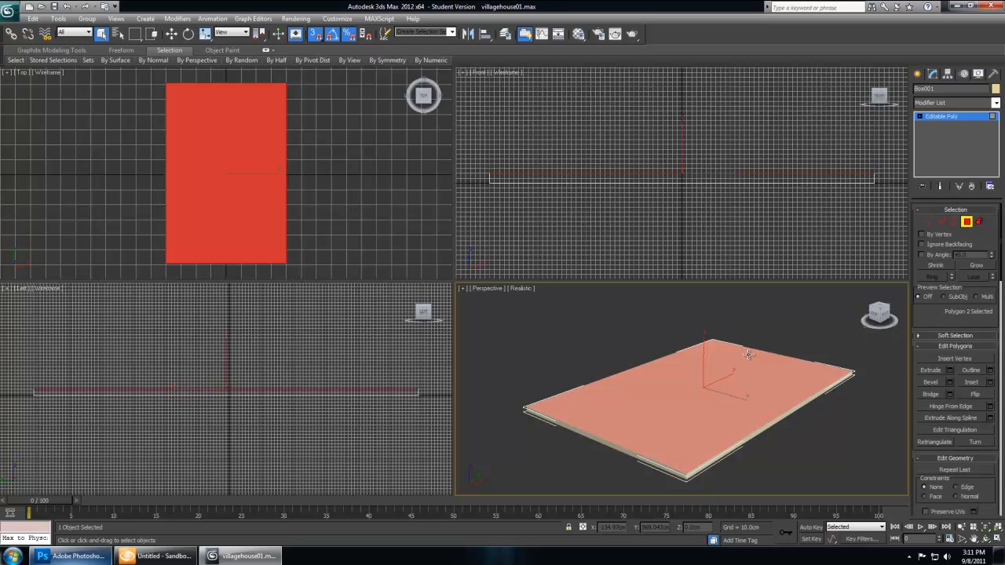
pyautogui.keyDown('alt'); pyautogui.moveTo(675, 407); pyautogui.dragTo(756, 404, button='middle'); pyautogui.keyUp('alt')
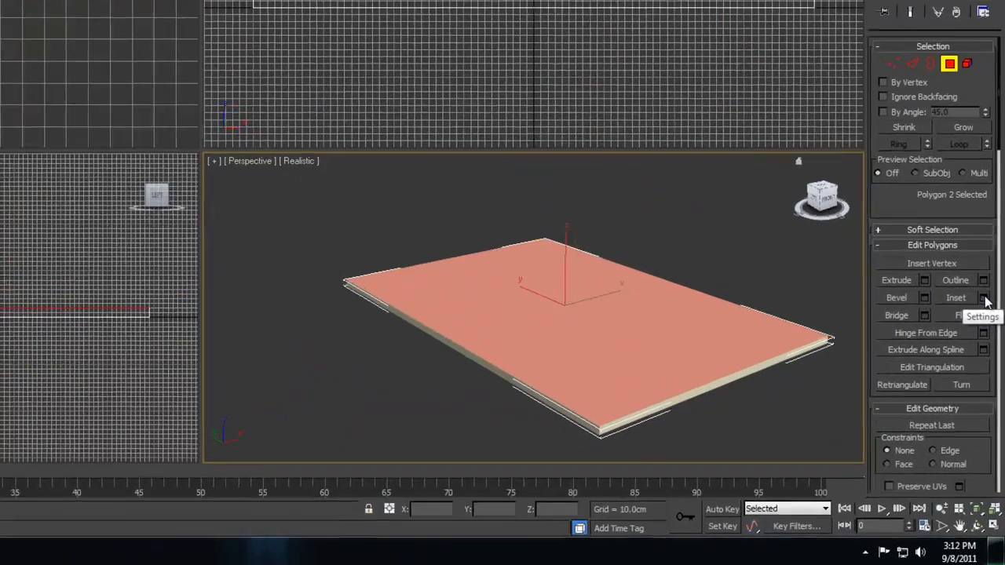
pyautogui.click(990, 381)
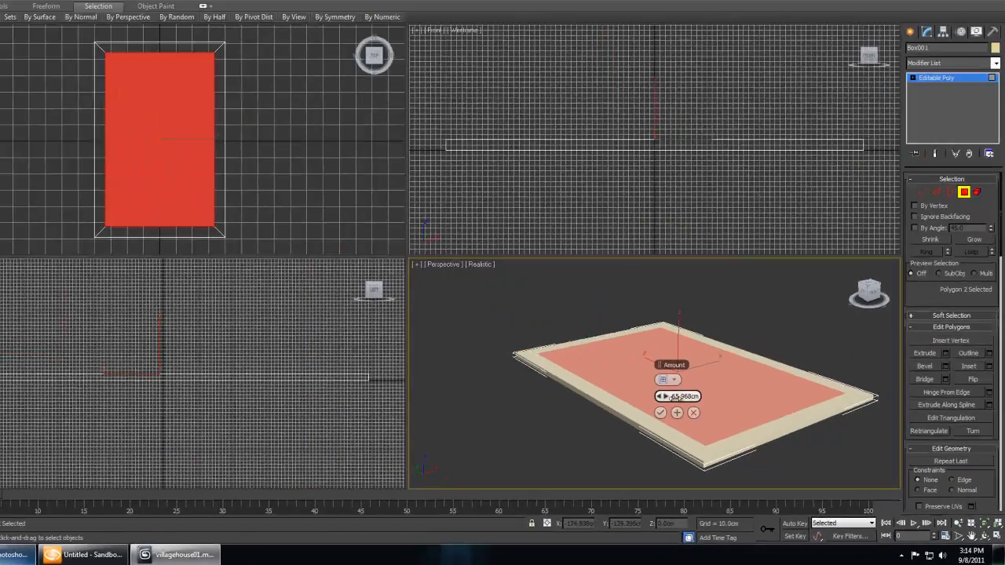
pyautogui.moveTo(673, 397); pyautogui.dragTo(718, 408)
pyautogui.doubleClick(708, 409)
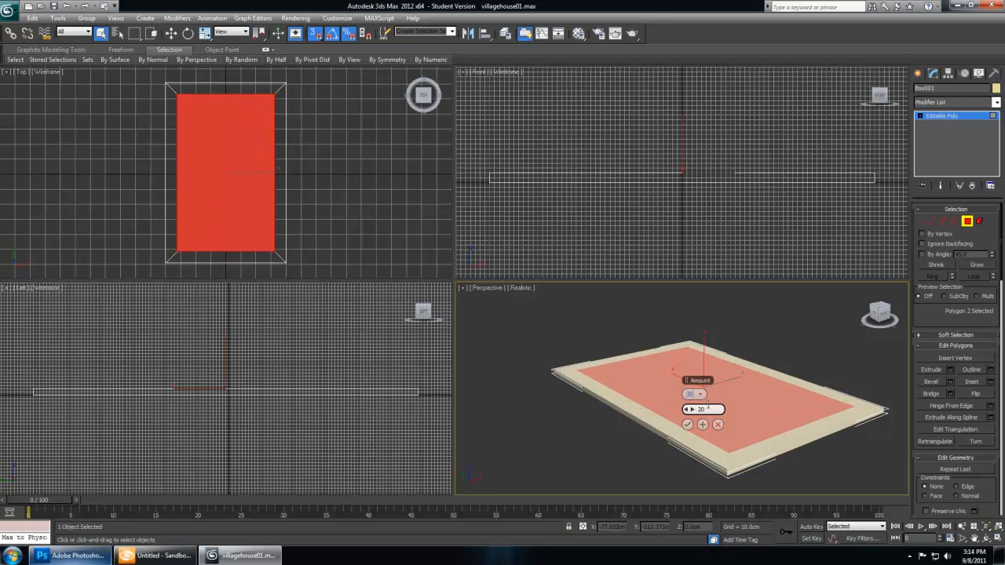
pyautogui.press('Return')
pyautogui.keyDown('alt'); pyautogui.moveTo(773, 397); pyautogui.dragTo(714, 420, button='middle'); pyautogui.keyUp('alt')
pyautogui.click(688, 425)
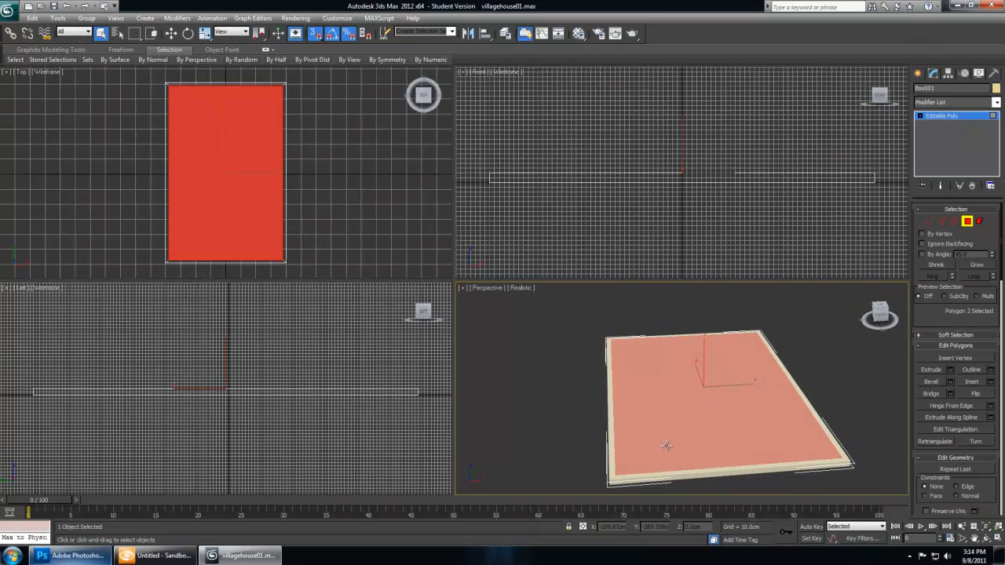
# Step: Select the four narrow border polygons around the inset top face, leaving the central polygon out of the selection
pyautogui.keyDown('alt'); pyautogui.moveTo(666, 446); pyautogui.dragTo(684, 434, button='middle'); pyautogui.keyUp('alt')
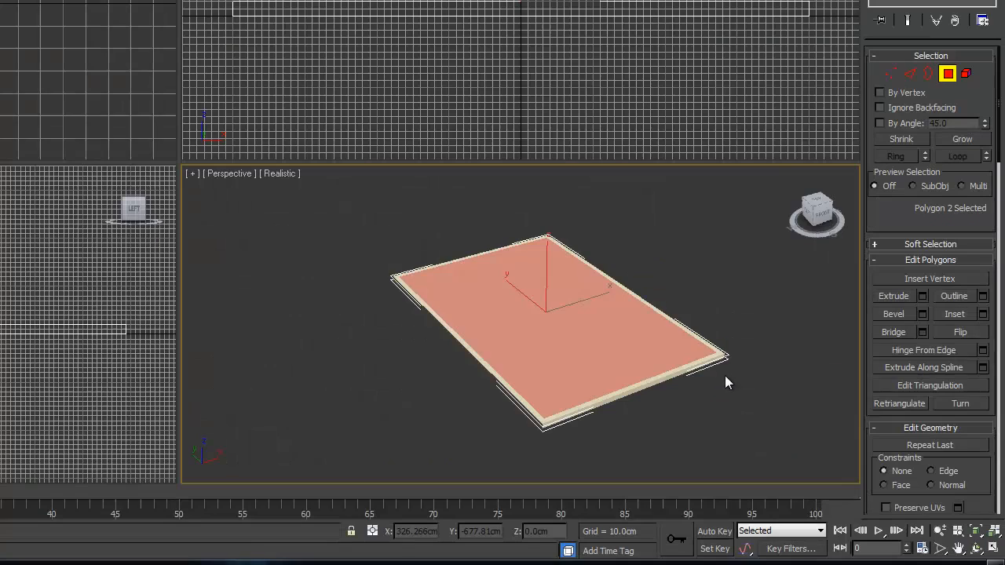
pyautogui.keyDown('alt'); pyautogui.moveTo(817, 423); pyautogui.dragTo(814, 425, button='middle'); pyautogui.keyUp('alt')
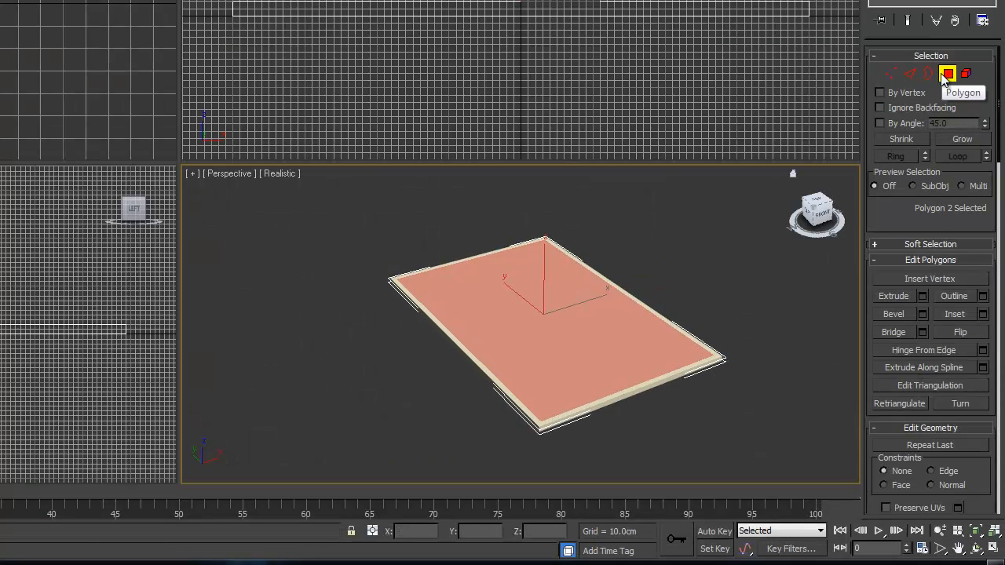
pyautogui.click(710, 352)
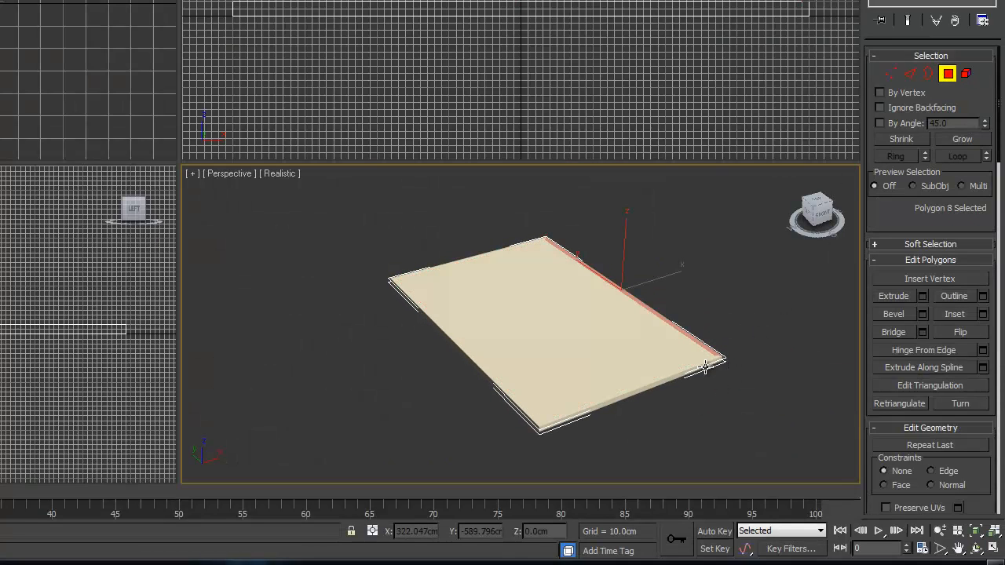
pyautogui.keyDown('ctrl'); pyautogui.click(699, 367); pyautogui.keyUp('ctrl')
pyautogui.keyDown('alt'); pyautogui.moveTo(699, 368); pyautogui.dragTo(725, 354, button='middle'); pyautogui.keyUp('alt')
pyautogui.keyDown('ctrl'); pyautogui.click(693, 414); pyautogui.keyUp('ctrl')
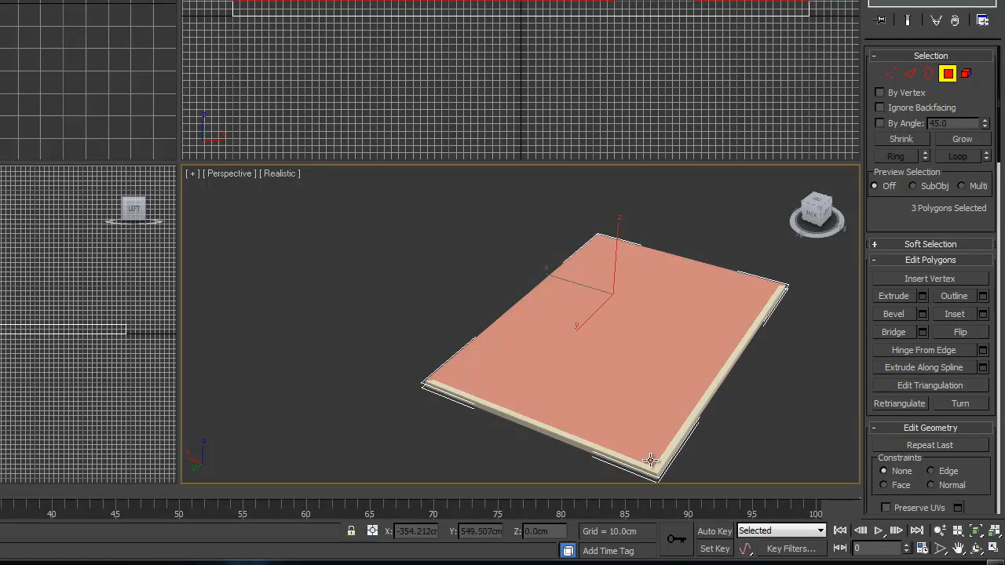
pyautogui.keyDown('alt'); pyautogui.click(625, 385); pyautogui.keyUp('alt')
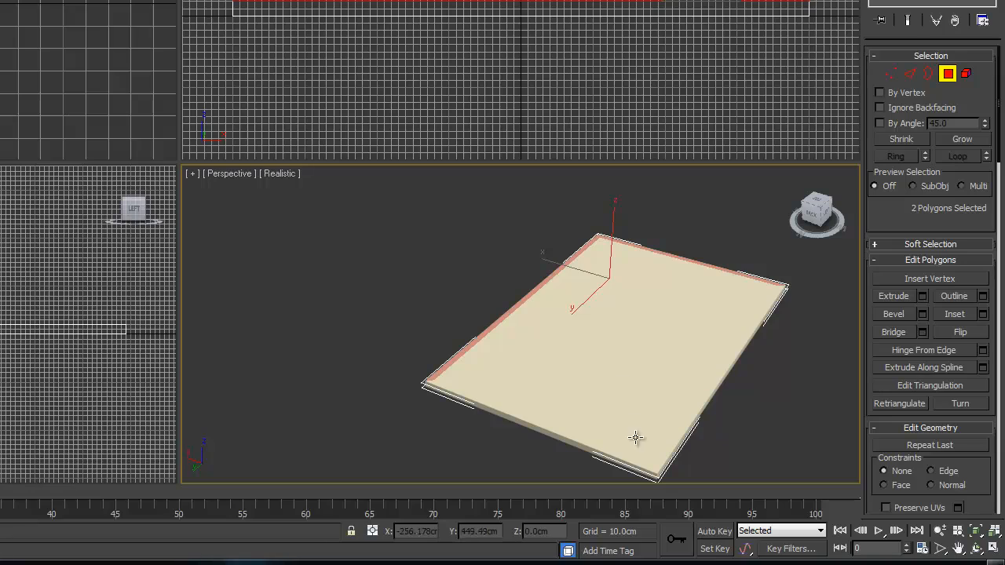
pyautogui.keyDown('ctrl'); pyautogui.click(644, 468); pyautogui.keyUp('ctrl')
pyautogui.keyDown('ctrl'); pyautogui.click(659, 467); pyautogui.keyUp('ctrl')
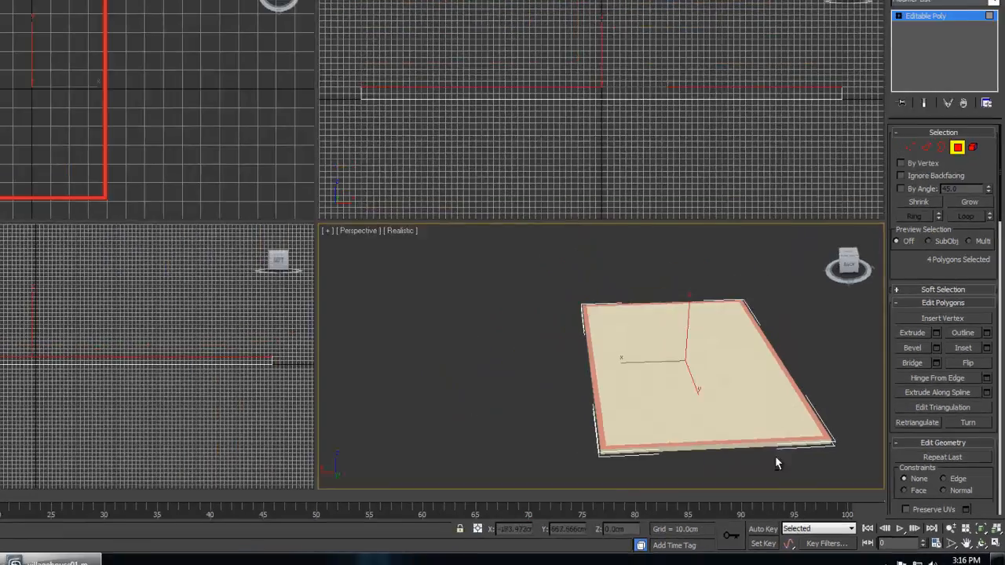
# Step: Extrude the four selected border polygons to a height of 400 cm to form the house walls
pyautogui.moveTo(777, 463); pyautogui.dragTo(811, 408, button='middle')
pyautogui.scroll(3, 757, 434)
pyautogui.moveTo(810, 408); pyautogui.dragTo(708, 421, button='middle')
pyautogui.moveTo(768, 439); pyautogui.dragTo(769, 430, button='middle')
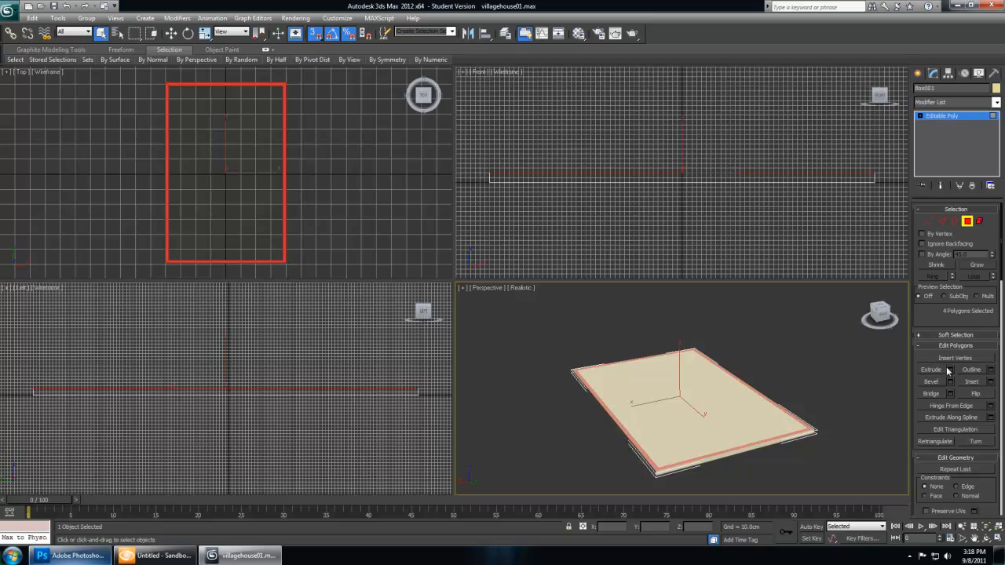
pyautogui.click(948, 370)
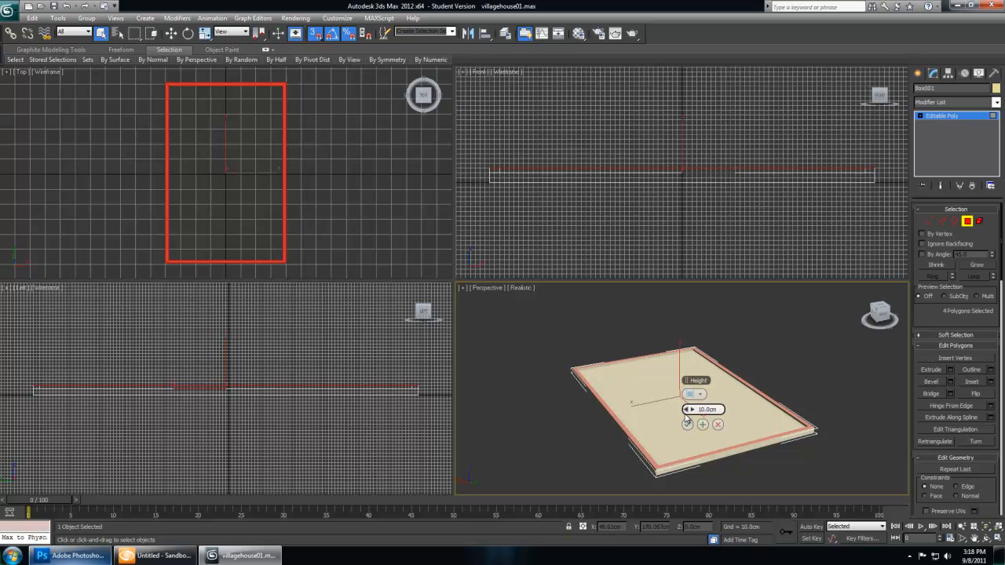
pyautogui.moveTo(689, 409); pyautogui.dragTo(742, 405)
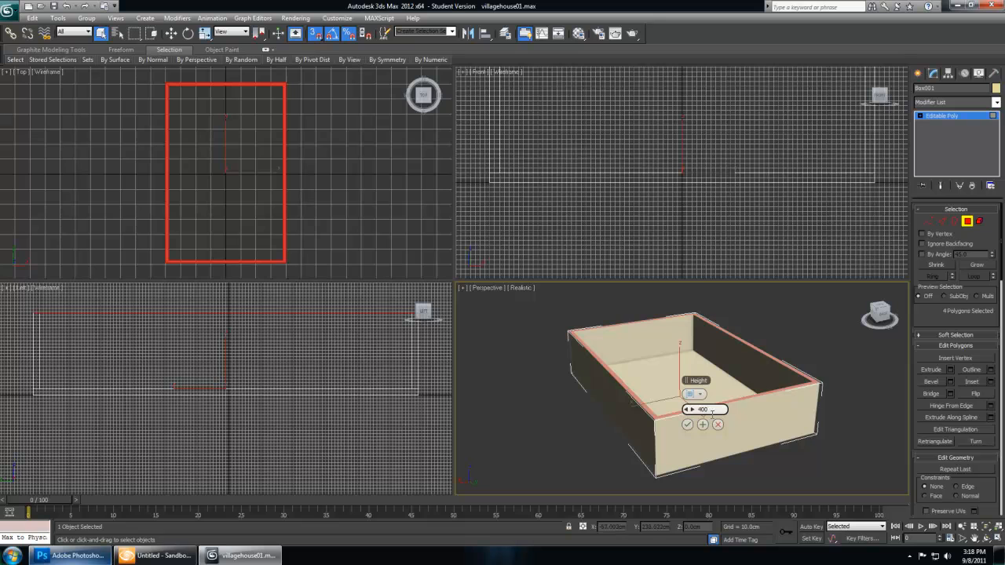
pyautogui.press('Return')
pyautogui.moveTo(794, 455)
pyautogui.keyDown('alt'); pyautogui.mouseDown(button='middle')
pyautogui.moveTo(774, 456)
pyautogui.moveTo(751, 436)
pyautogui.moveTo(790, 459)
pyautogui.mouseUp(button='middle'); pyautogui.keyUp('alt')
pyautogui.click(688, 425)
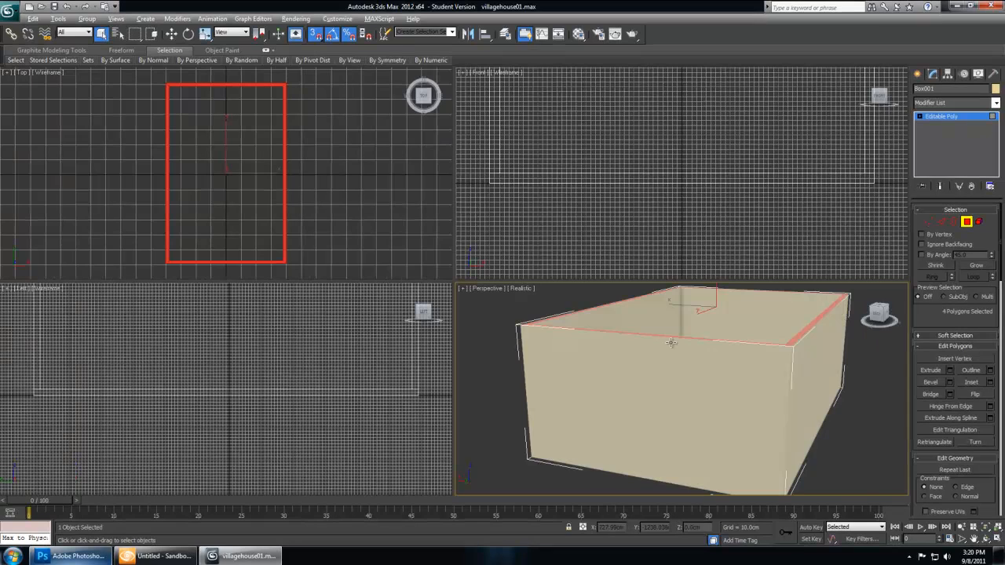
# Step: QuickSlice the inner face of the long wall on the negative X side horizontally at a height of 400 cm
pyautogui.scroll(3, 699, 366)
pyautogui.scroll(-3, 698, 367)
pyautogui.keyDown('alt'); pyautogui.moveTo(747, 359); pyautogui.dragTo(823, 349, button='middle'); pyautogui.keyUp('alt')
pyautogui.click(822, 348)
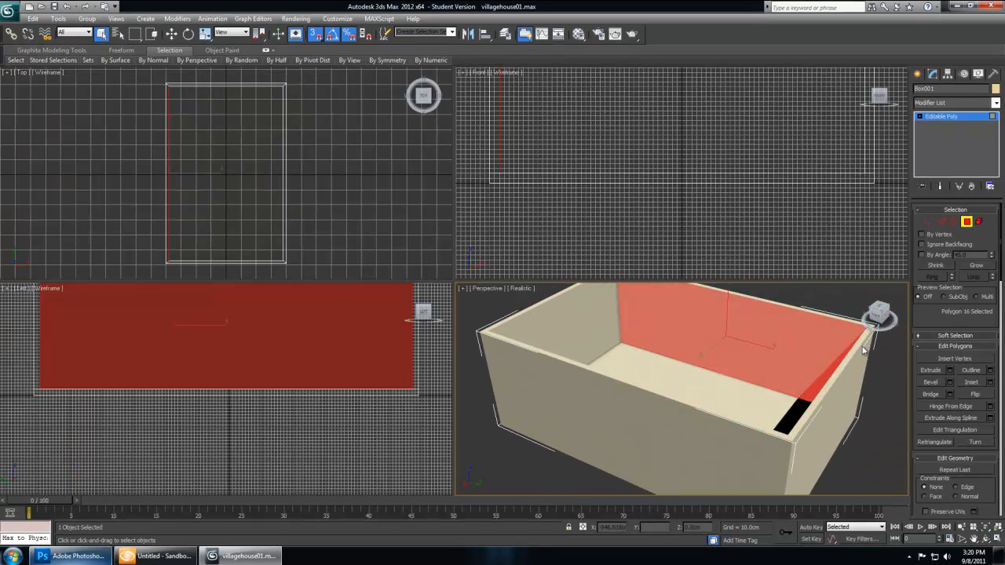
pyautogui.moveTo(1000, 272); pyautogui.dragTo(1001, 314)
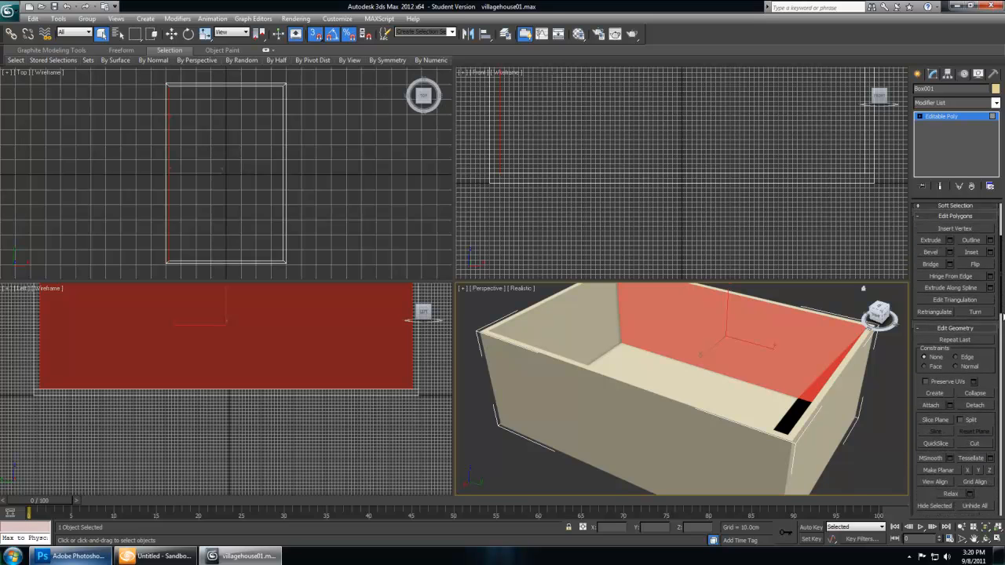
pyautogui.keyDown('alt'); pyautogui.moveTo(770, 383); pyautogui.dragTo(776, 404, button='middle'); pyautogui.keyUp('alt')
pyautogui.click(935, 444)
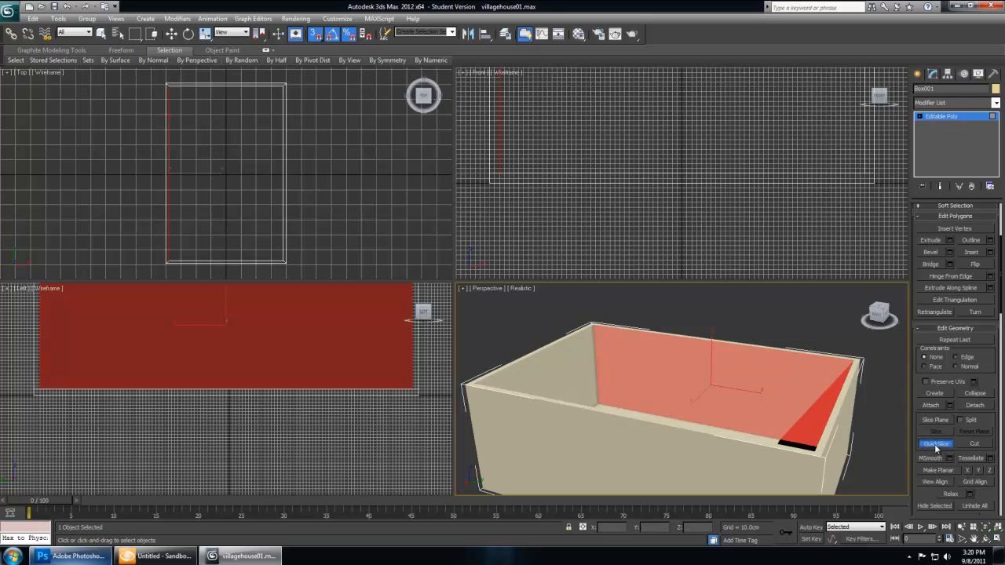
pyautogui.moveTo(716, 150); pyautogui.dragTo(718, 162, button='middle')
pyautogui.moveTo(375, 317); pyautogui.dragTo(318, 400, button='middle')
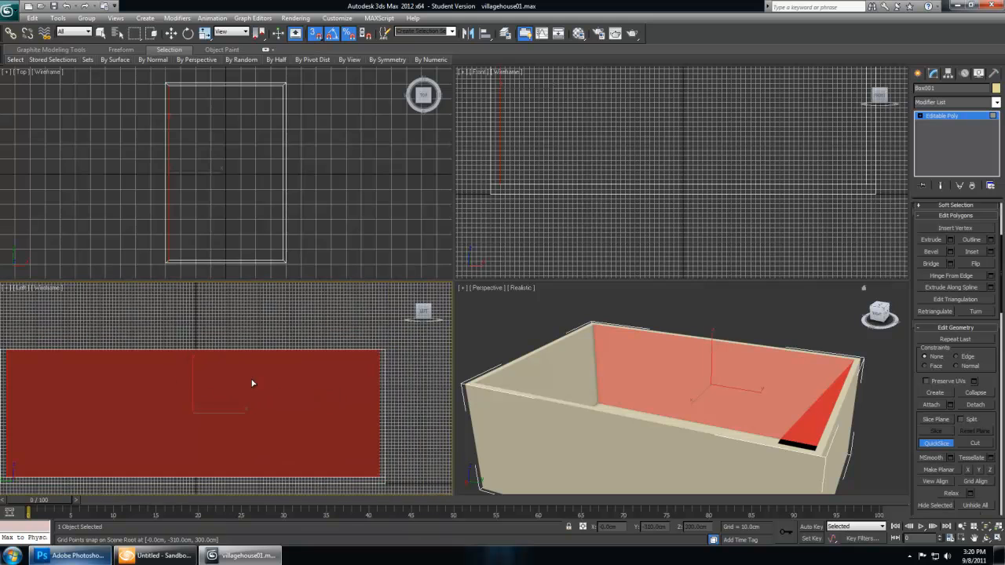
pyautogui.moveTo(12, 364); pyautogui.dragTo(75, 366, button='middle')
pyautogui.scroll(1, 45, 361)
pyautogui.scroll(-1, 85, 369)
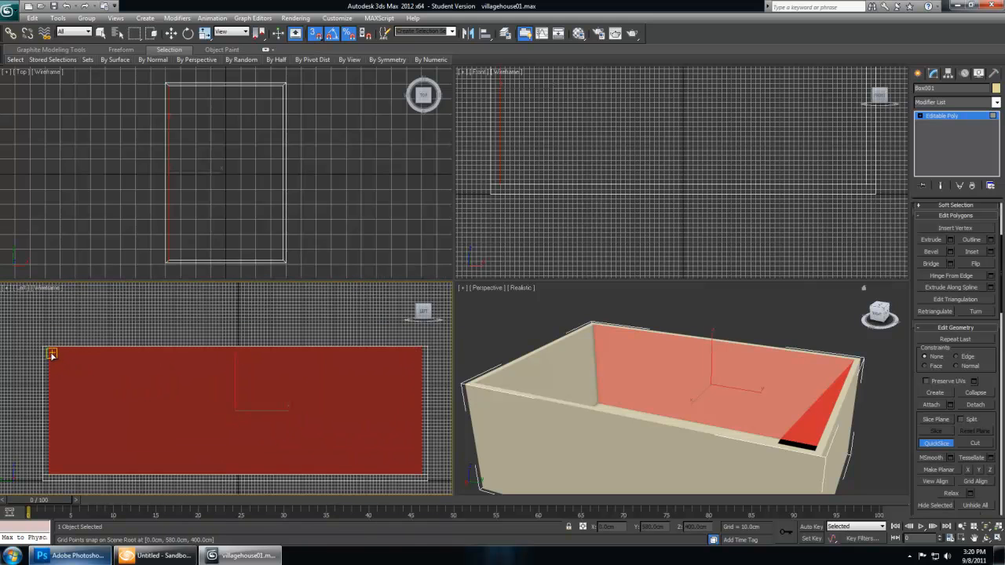
pyautogui.click(50, 355)
pyautogui.click(133, 356)
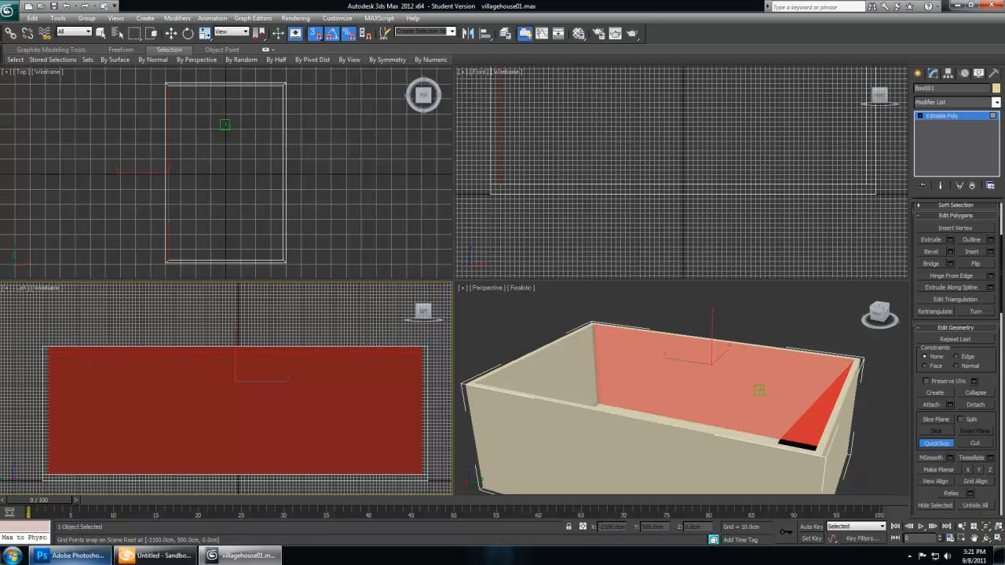
pyautogui.click(731, 359)
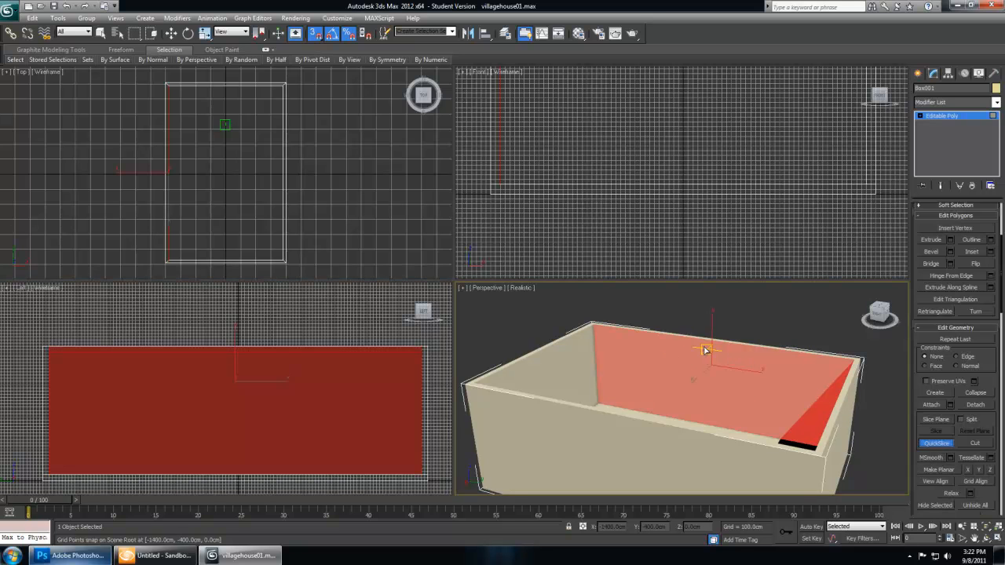
pyautogui.rightClick(761, 325)
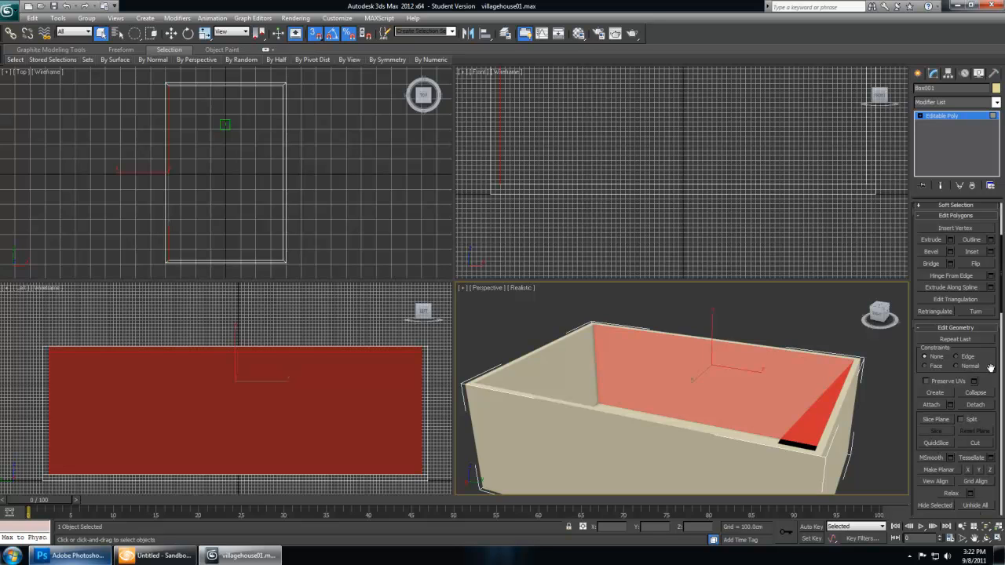
# Step: Select the narrow upper strip of the sliced inner wall and extrude it inward across the room as a ceiling
pyautogui.moveTo(997, 306); pyautogui.dragTo(1000, 247)
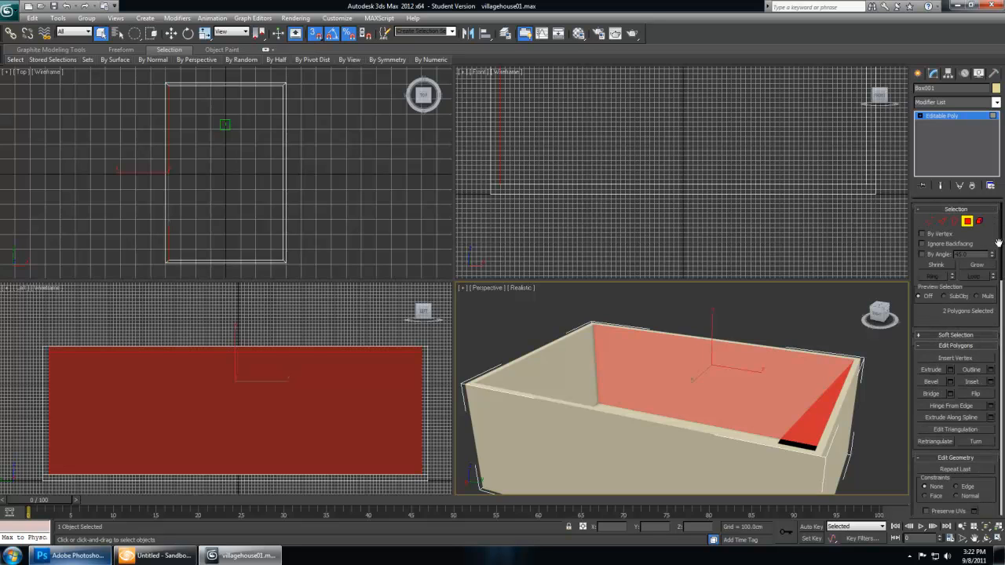
pyautogui.click(968, 225)
pyautogui.click(966, 222)
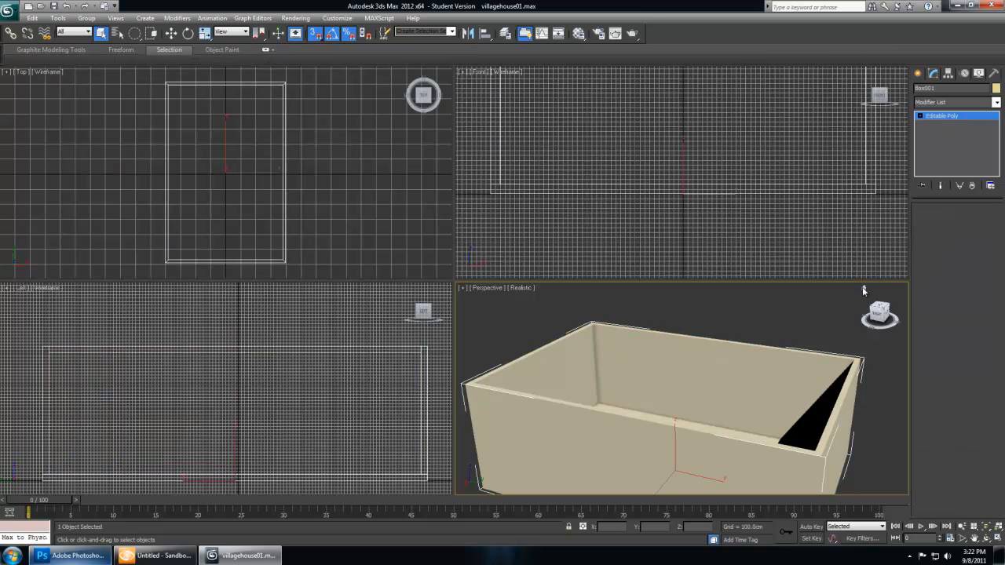
pyautogui.click(754, 349)
pyautogui.scroll(5, 768, 361)
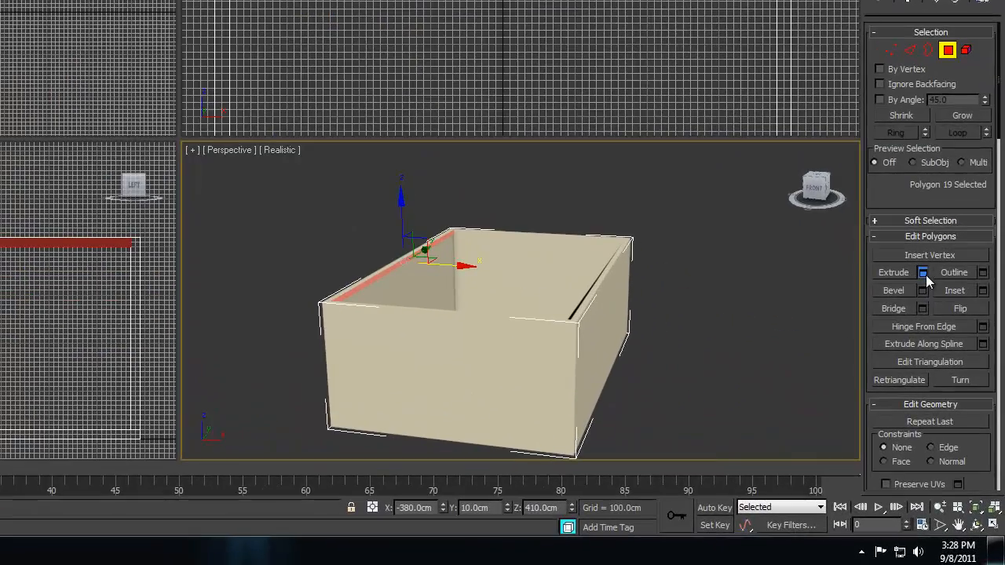
pyautogui.click(951, 369)
pyautogui.click(528, 354)
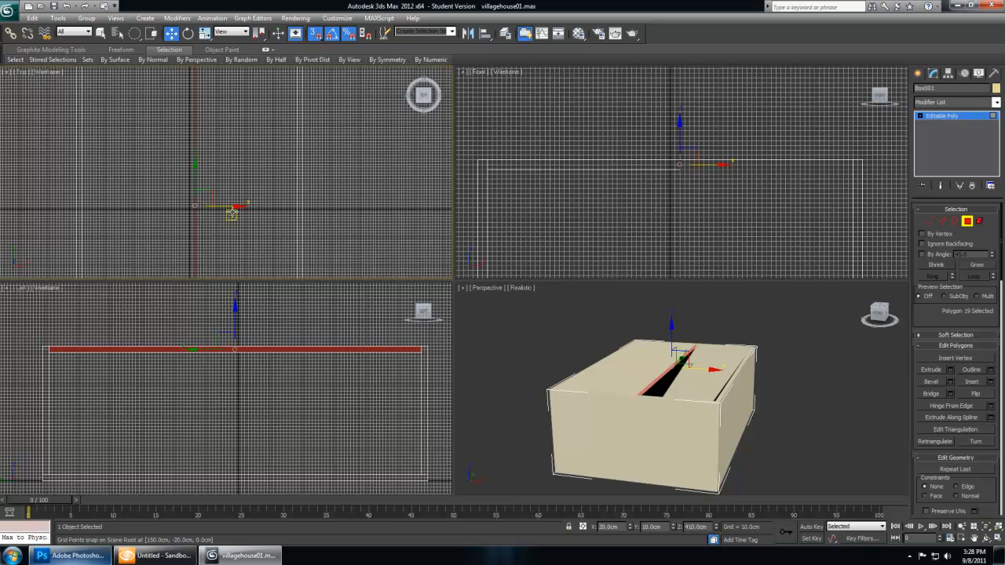
# Step: Move the ceiling's end polygon along X to 380 cm so it meets the opposite wall's inner face
pyautogui.moveTo(225, 213); pyautogui.dragTo(195, 203, button='middle')
pyautogui.scroll(-1, 207, 214)
pyautogui.scroll(1, 208, 212)
pyautogui.moveTo(209, 188); pyautogui.dragTo(269, 187)
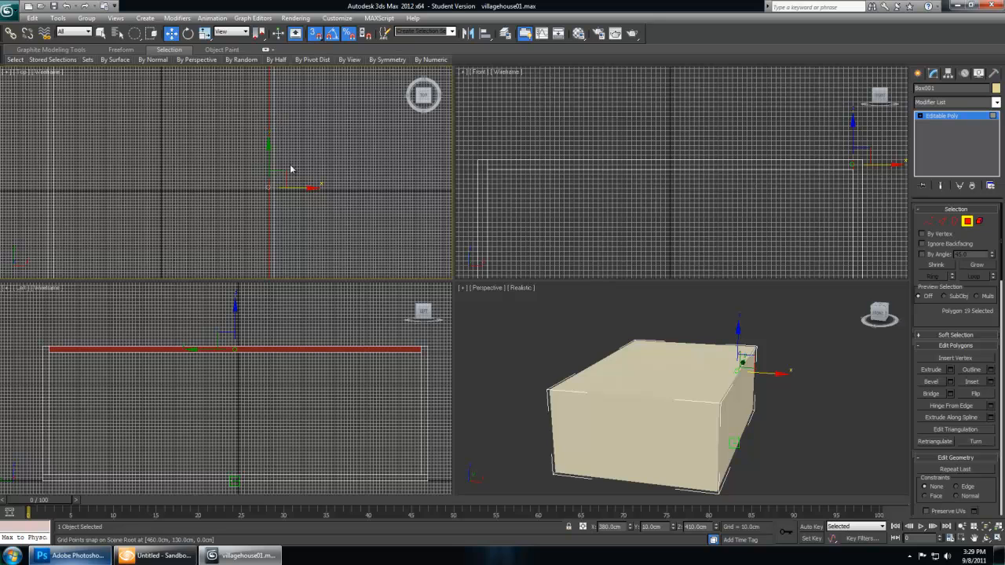
# Step: Check the home grid's spacing in the Grid and Snap Settings
pyautogui.rightClick(314, 35)
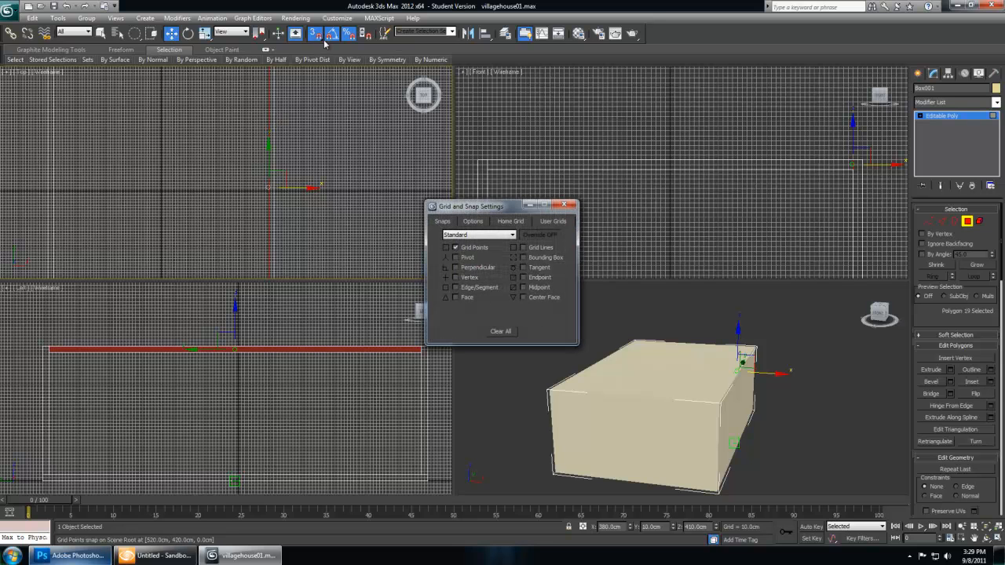
pyautogui.click(510, 222)
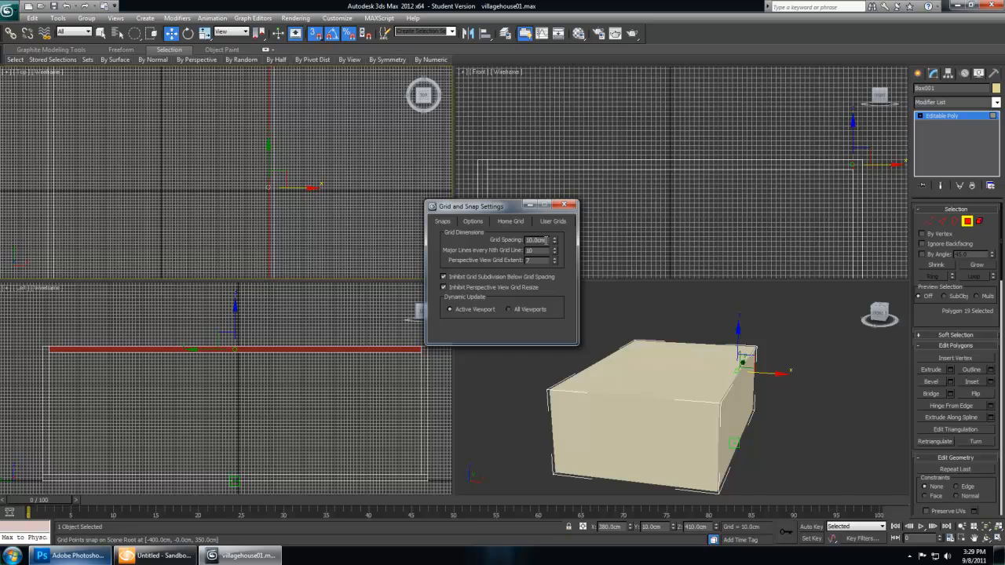
pyautogui.doubleClick(545, 239)
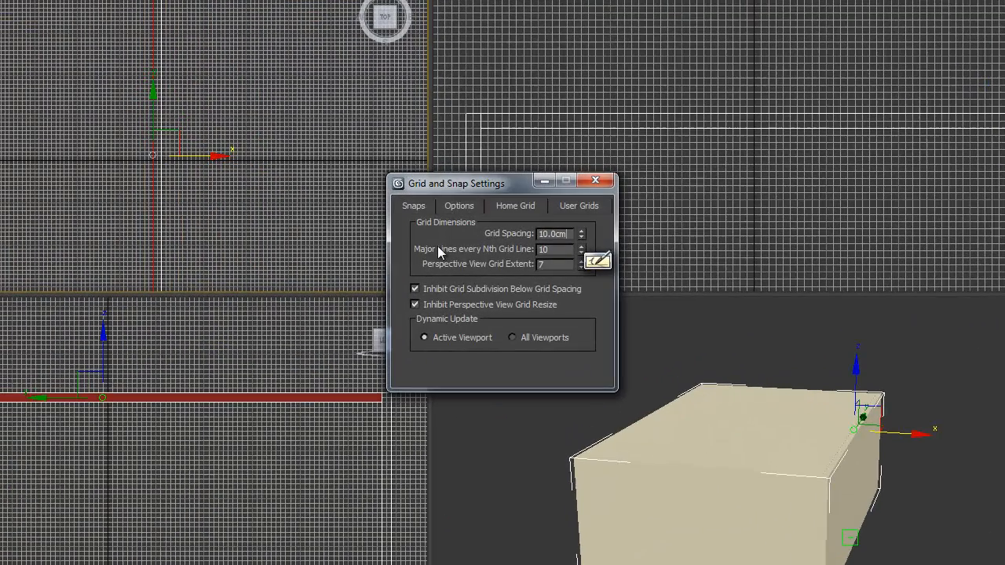
pyautogui.click(603, 182)
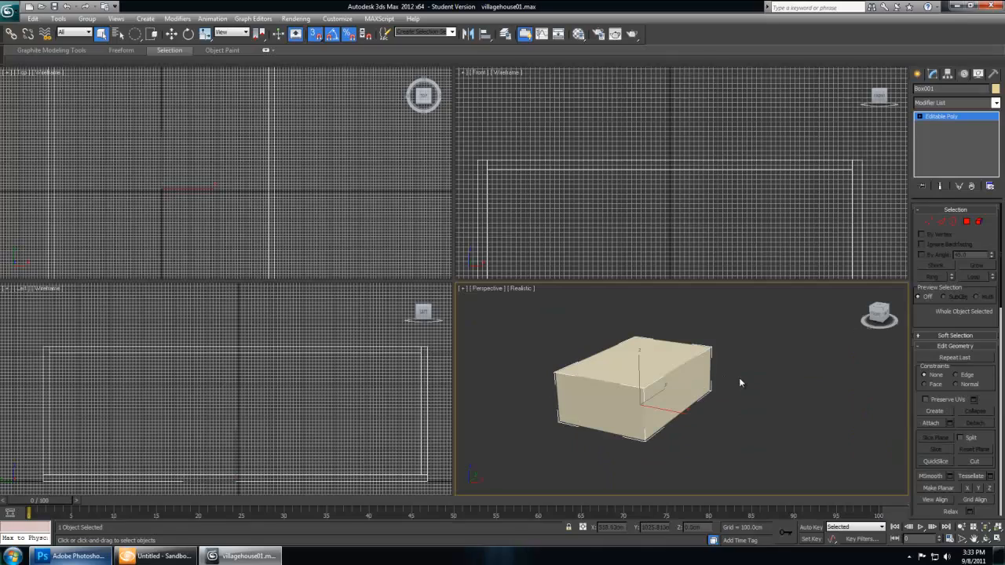
# Step: Create a box 200 cm long, 200 cm wide and 300 cm high on the ground in front of the house's short wall
pyautogui.click(918, 74)
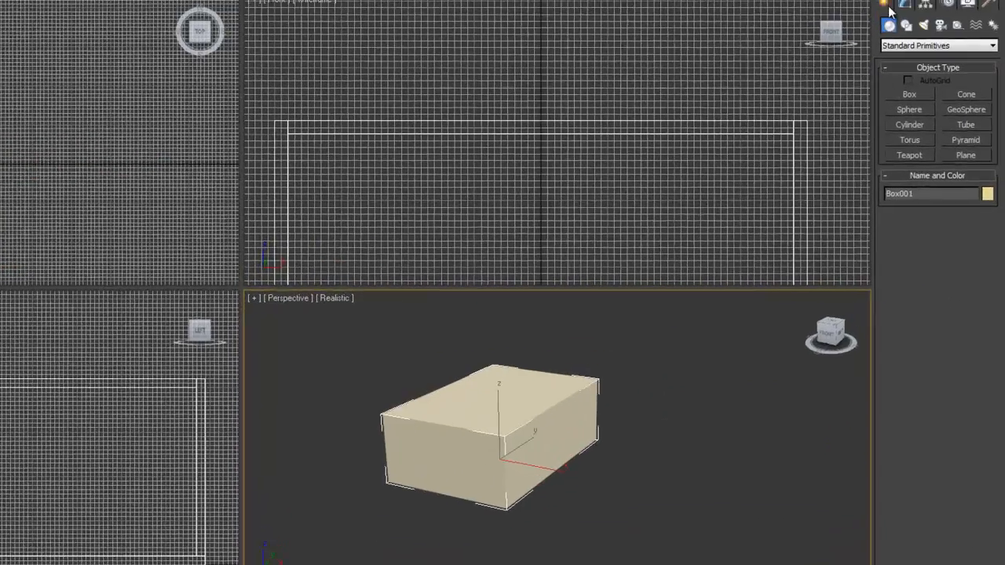
pyautogui.click(632, 369)
pyautogui.moveTo(521, 400)
pyautogui.keyDown('alt'); pyautogui.mouseDown(button='middle')
pyautogui.moveTo(484, 431)
pyautogui.moveTo(547, 438)
pyautogui.moveTo(520, 453)
pyautogui.moveTo(523, 403)
pyautogui.mouseUp(button='middle'); pyautogui.keyUp('alt')
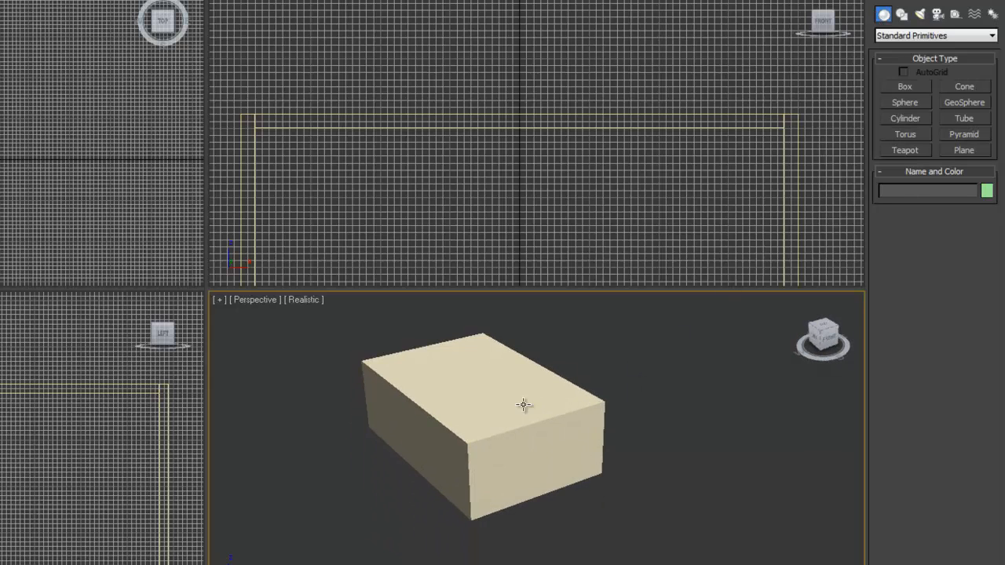
pyautogui.click(907, 86)
pyautogui.moveTo(581, 519); pyautogui.dragTo(610, 509)
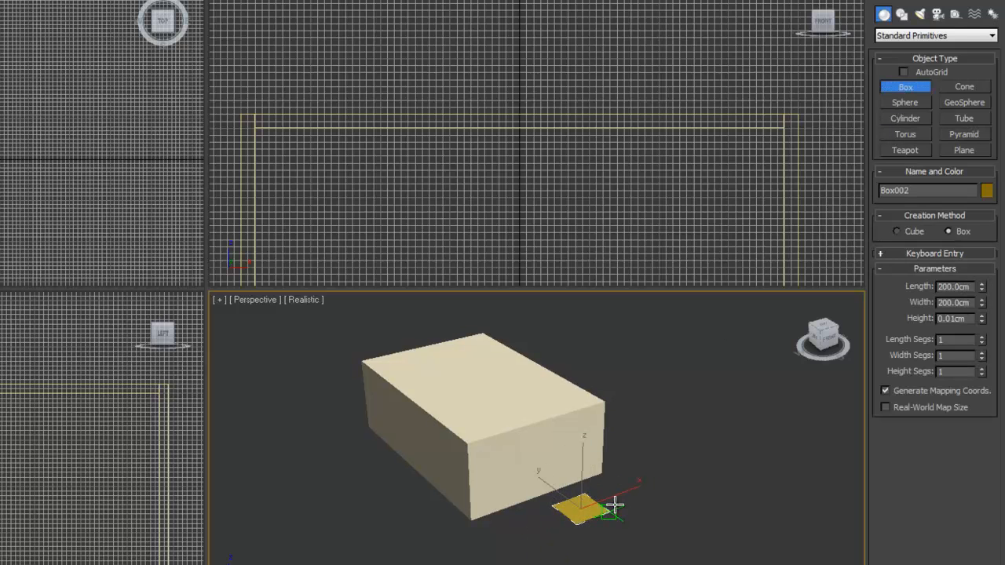
pyautogui.click(612, 452)
pyautogui.keyDown('alt'); pyautogui.moveTo(642, 485); pyautogui.dragTo(575, 479, button='middle'); pyautogui.keyUp('alt')
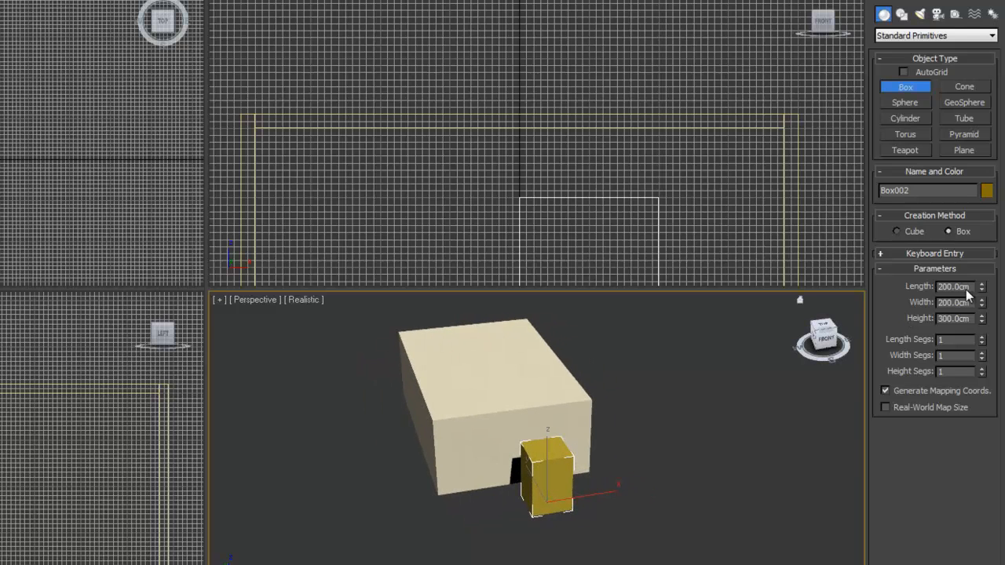
# Step: Set the new door box's length to 100 cm, width to 200 cm and height to 300 cm
pyautogui.write('100')
pyautogui.press('Return')
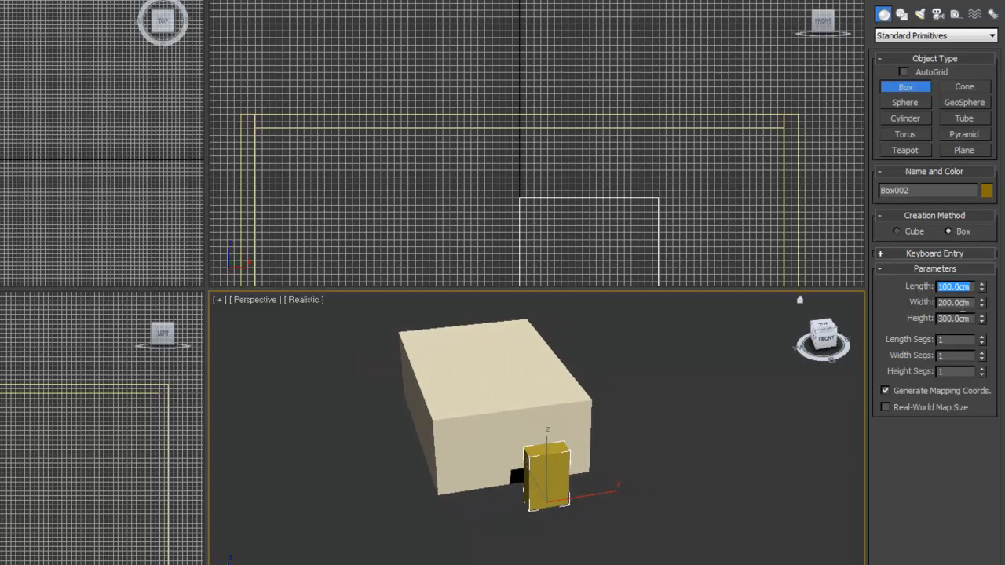
pyautogui.press('Tab')
pyautogui.write('200')
pyautogui.press('Return')
pyautogui.moveTo(971, 319); pyautogui.dragTo(910, 318)
pyautogui.write('300')
pyautogui.press('Return')
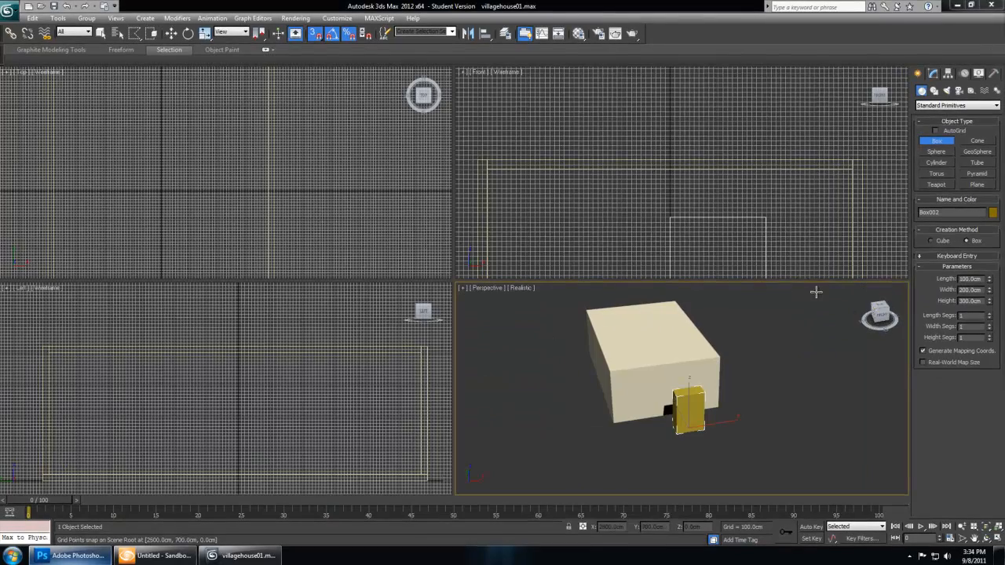
# Step: Move the door box along X to 0 cm to centre it on the house's front wall
pyautogui.moveTo(734, 342); pyautogui.dragTo(724, 345, button='middle')
pyautogui.press('w')
pyautogui.moveTo(735, 247); pyautogui.dragTo(723, 232, button='middle')
pyautogui.scroll(-2, 737, 179)
pyautogui.moveTo(751, 235); pyautogui.dragTo(716, 236)
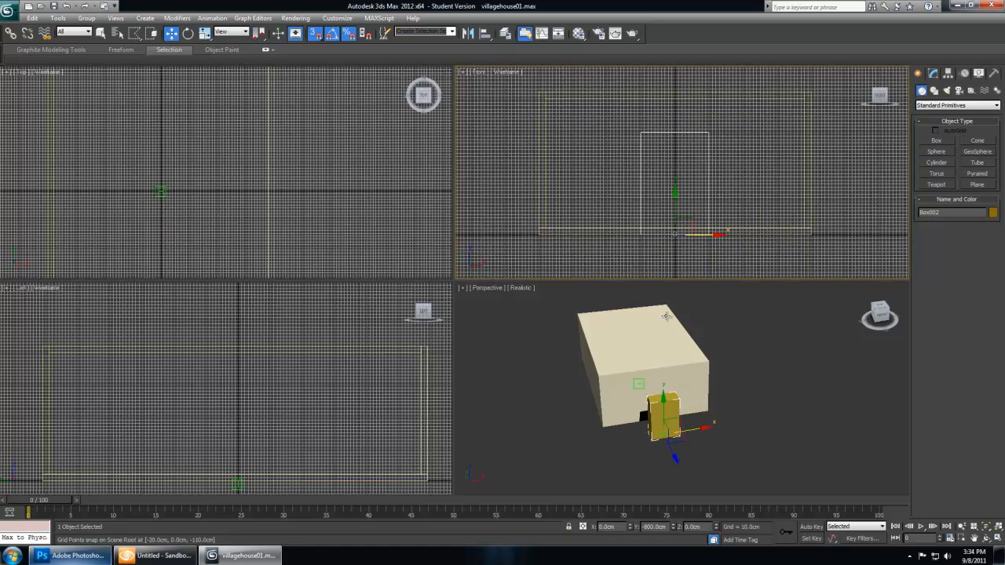
# Step: Move the door box along Y to -600 cm so it passes through the front wall
pyautogui.keyDown('alt'); pyautogui.moveTo(679, 434); pyautogui.dragTo(715, 408, button='middle'); pyautogui.keyUp('alt')
pyautogui.scroll(3, 684, 415)
pyautogui.scroll(-2, 292, 239)
pyautogui.moveTo(293, 265); pyautogui.dragTo(290, 178, button='middle')
pyautogui.moveTo(283, 234); pyautogui.dragTo(288, 183, button='middle')
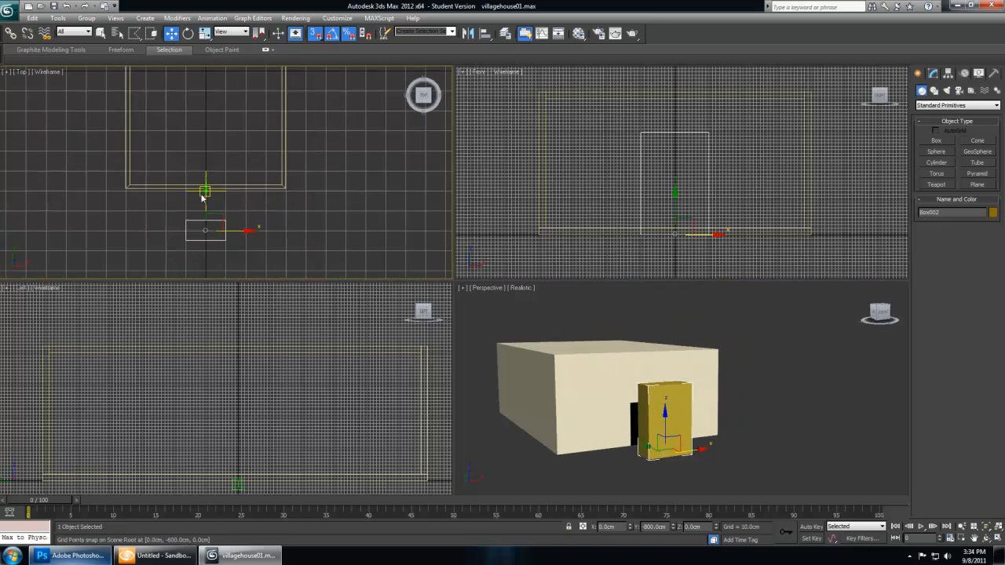
pyautogui.moveTo(205, 194); pyautogui.dragTo(206, 153)
# Step: Raise the door box to a height of 20 cm so its base sits on the floor's upper surface
pyautogui.moveTo(427, 477); pyautogui.dragTo(278, 410, button='middle')
pyautogui.scroll(2, 297, 402)
pyautogui.moveTo(279, 399); pyautogui.dragTo(274, 431)
pyautogui.scroll(5, 275, 430)
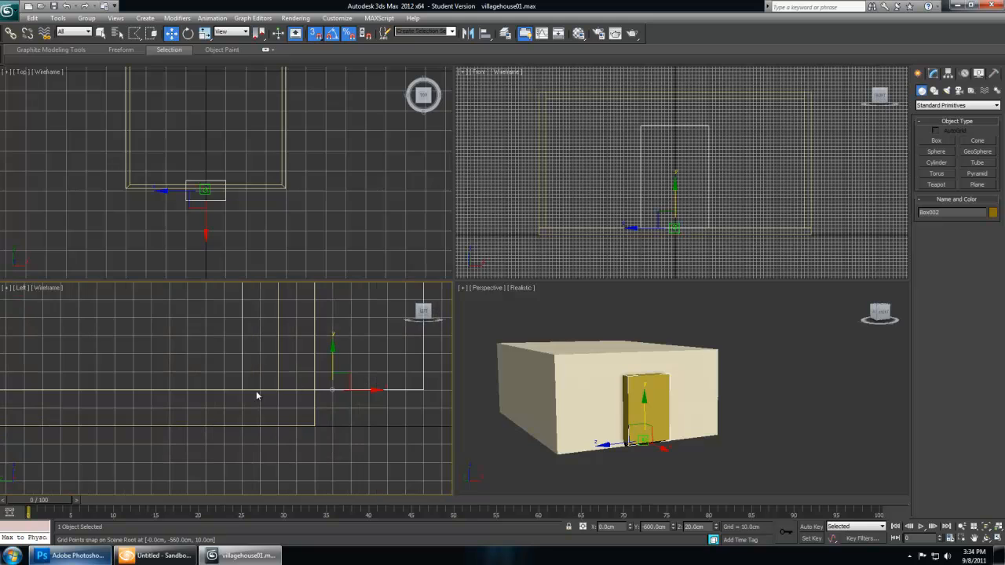
pyautogui.moveTo(370, 359); pyautogui.dragTo(330, 396, button='middle')
pyautogui.scroll(-7, 313, 366)
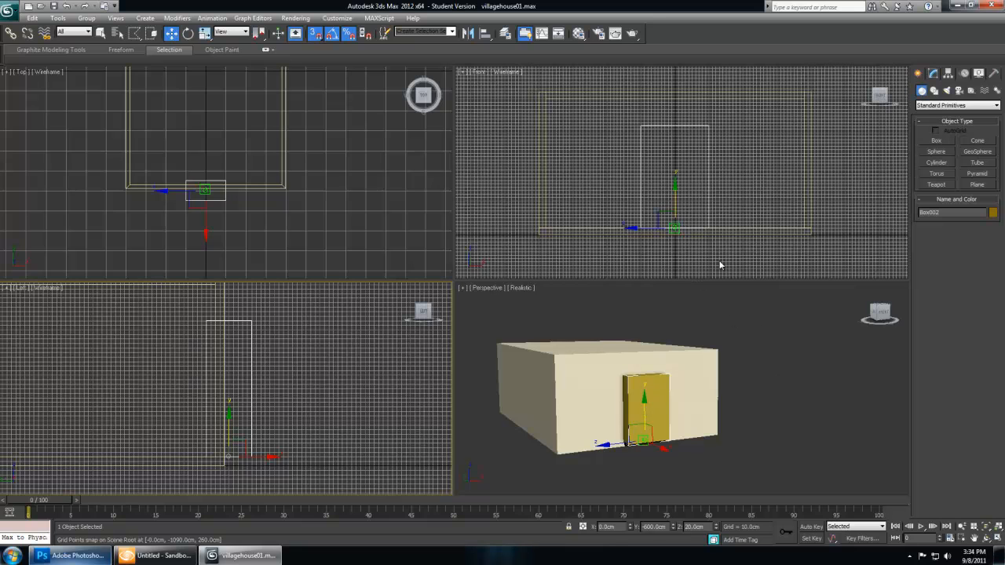
# Step: Cut the doorway by subtracting the door box from the house with a Boolean Subtraction (A-B)
pyautogui.click(944, 107)
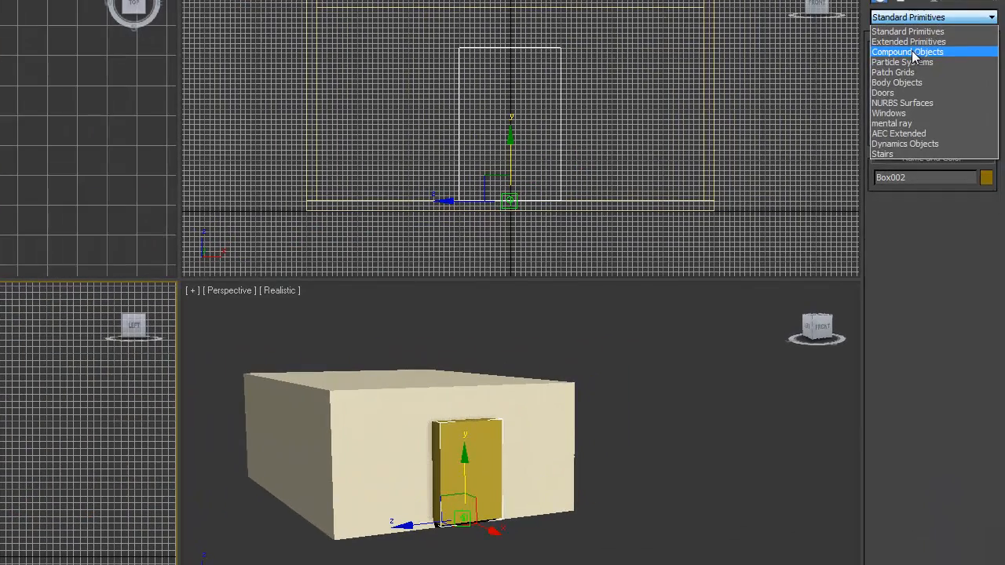
pyautogui.click(914, 53)
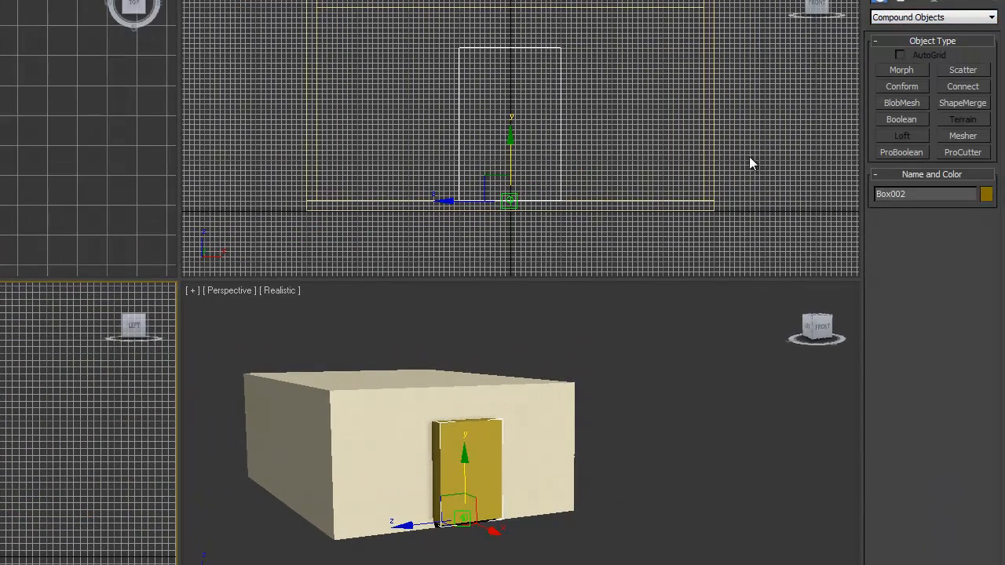
pyautogui.keyDown('alt'); pyautogui.moveTo(376, 401); pyautogui.dragTo(351, 405, button='middle'); pyautogui.keyUp('alt')
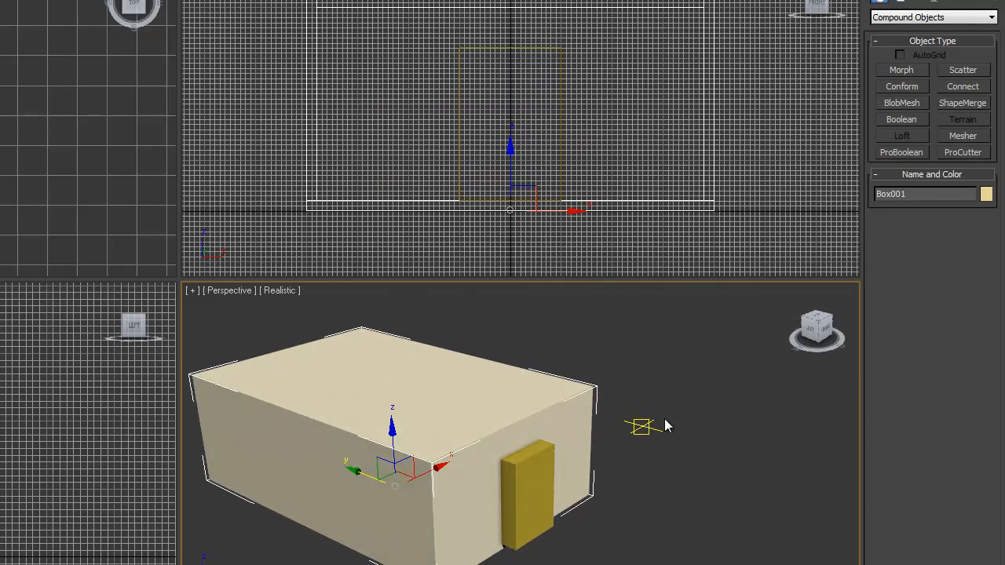
pyautogui.click(901, 119)
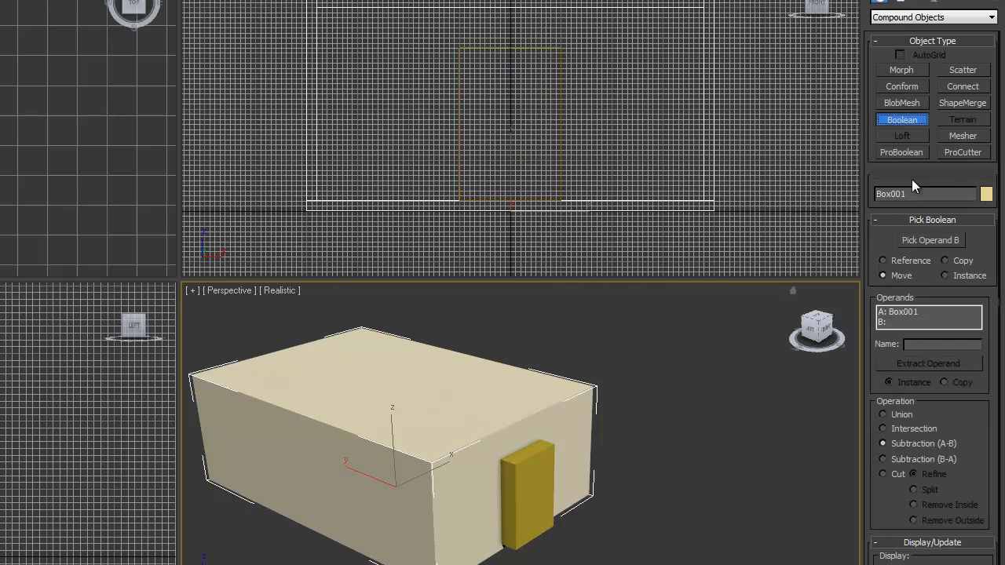
pyautogui.click(918, 242)
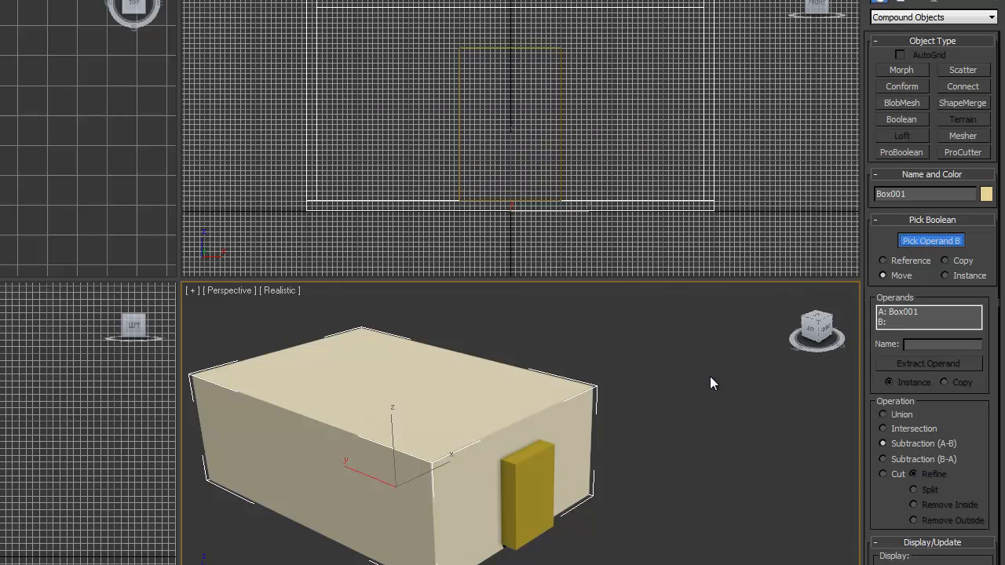
pyautogui.click(534, 471)
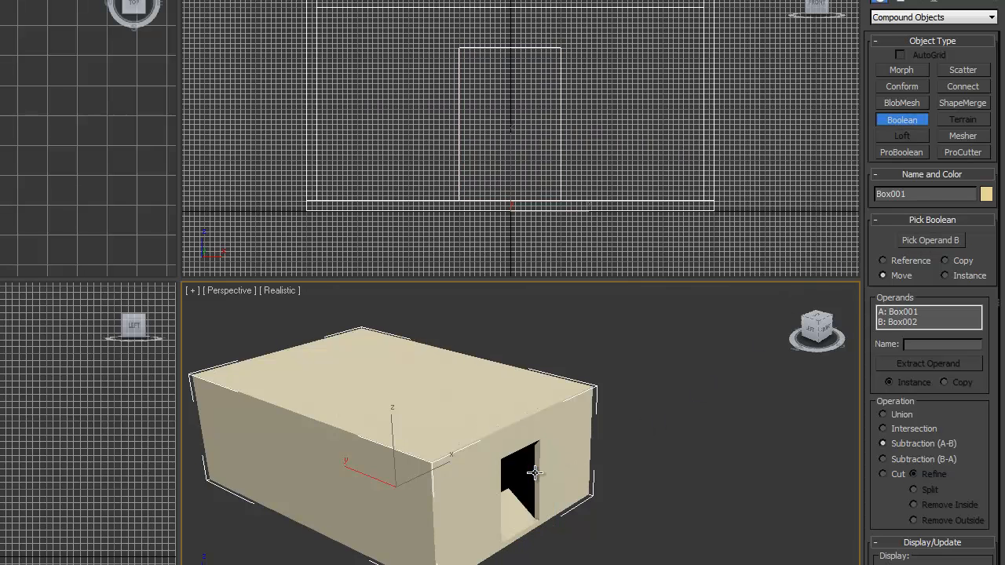
pyautogui.scroll(8, 707, 427)
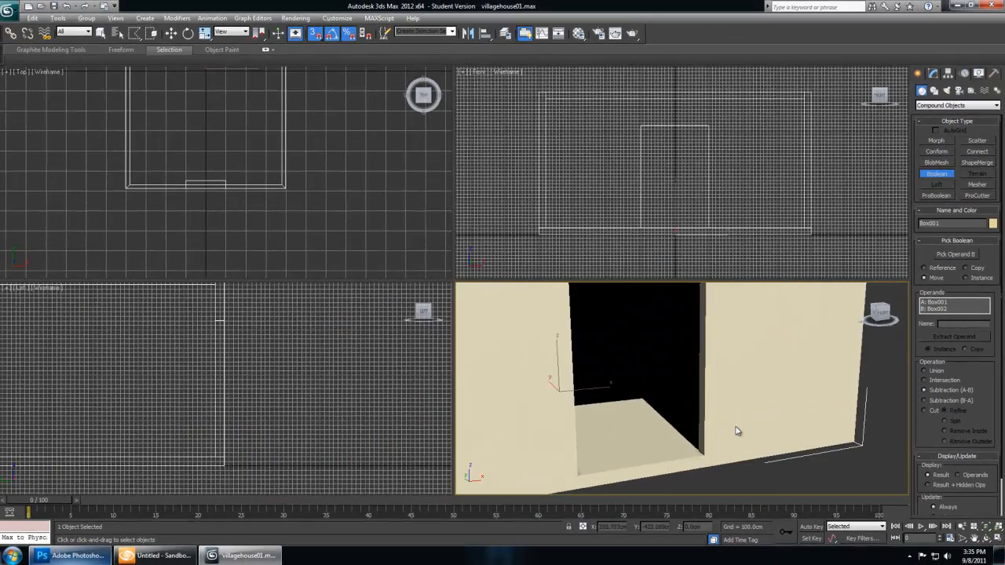
pyautogui.scroll(-6, 736, 430)
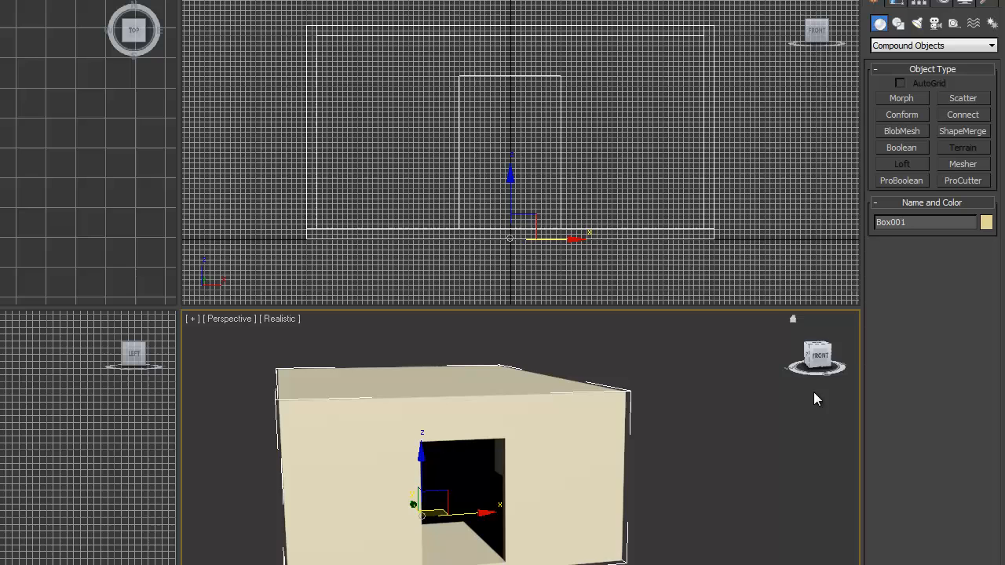
# Step: Draw a 100 by 100 cm box with a height of -100 cm in the Front view, between the doorway and the positive X wall
pyautogui.keyDown('alt'); pyautogui.moveTo(813, 399); pyautogui.dragTo(681, 454, button='middle'); pyautogui.keyUp('alt')
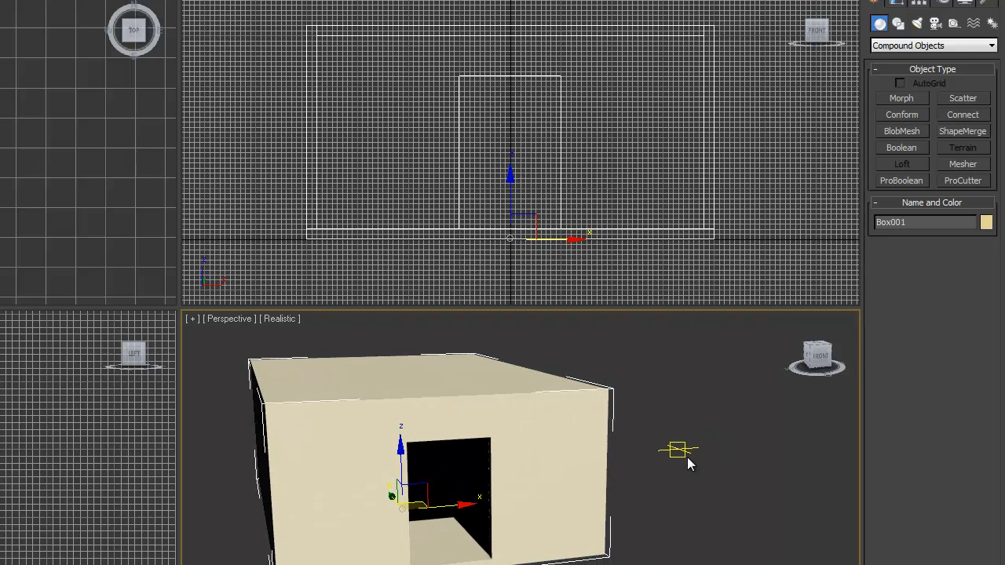
pyautogui.click(697, 448)
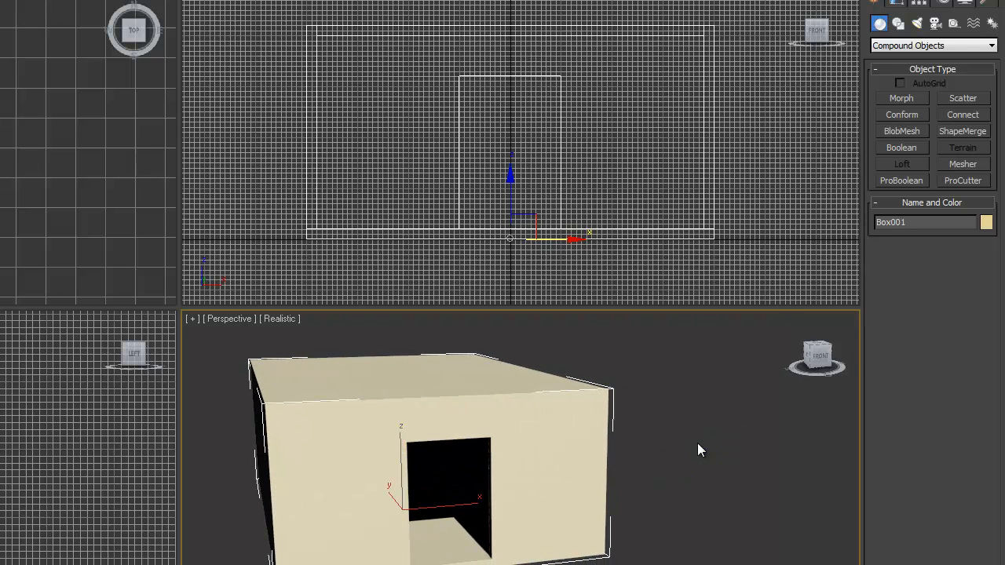
pyautogui.click(907, 47)
pyautogui.click(907, 60)
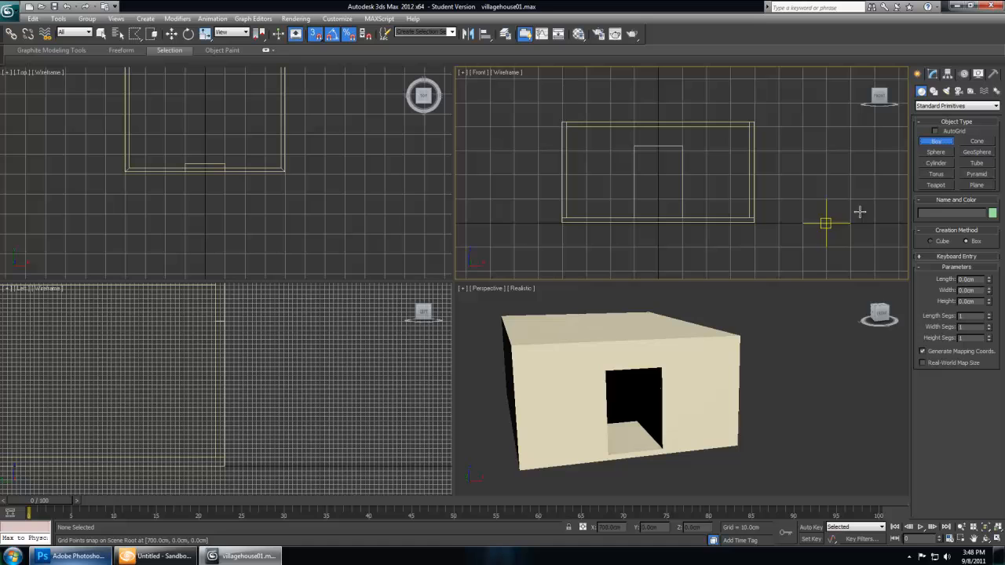
pyautogui.click(901, 98)
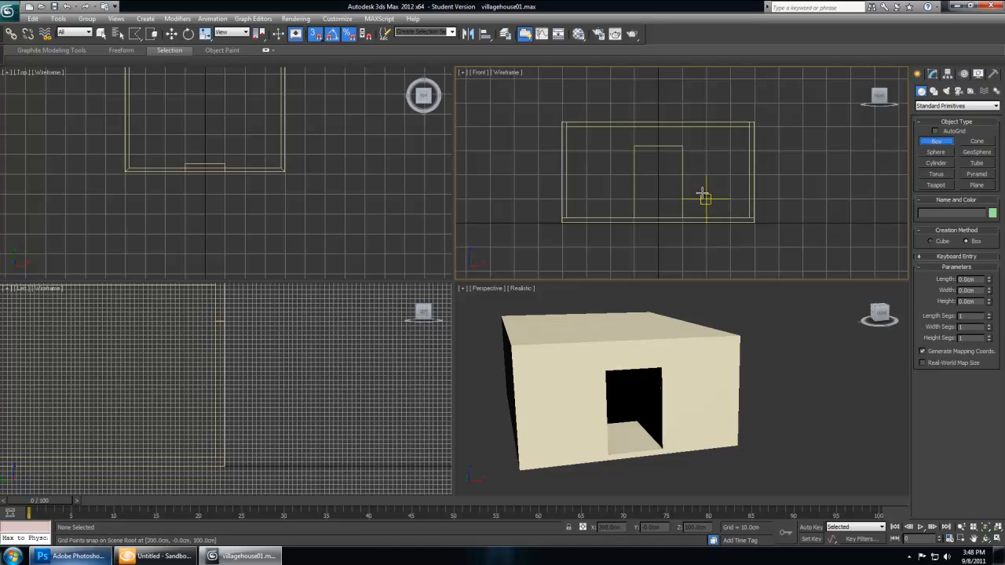
pyautogui.moveTo(706, 174); pyautogui.dragTo(728, 198)
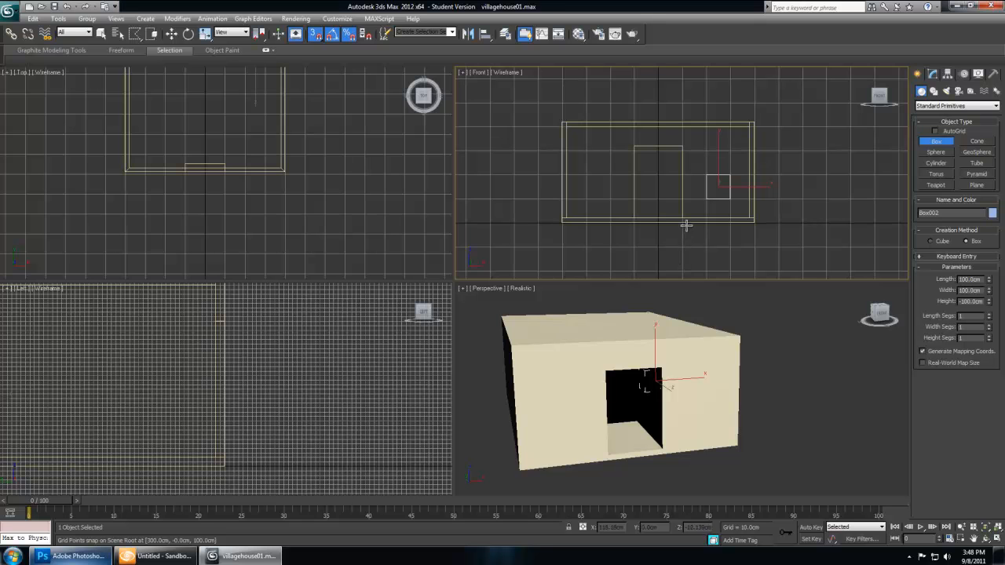
# Step: Move the window box along Y to -600 cm so it passes through the front wall, and deselect it
pyautogui.moveTo(281, 123); pyautogui.dragTo(261, 226, button='middle')
pyautogui.press('w')
pyautogui.moveTo(244, 133); pyautogui.dragTo(245, 234)
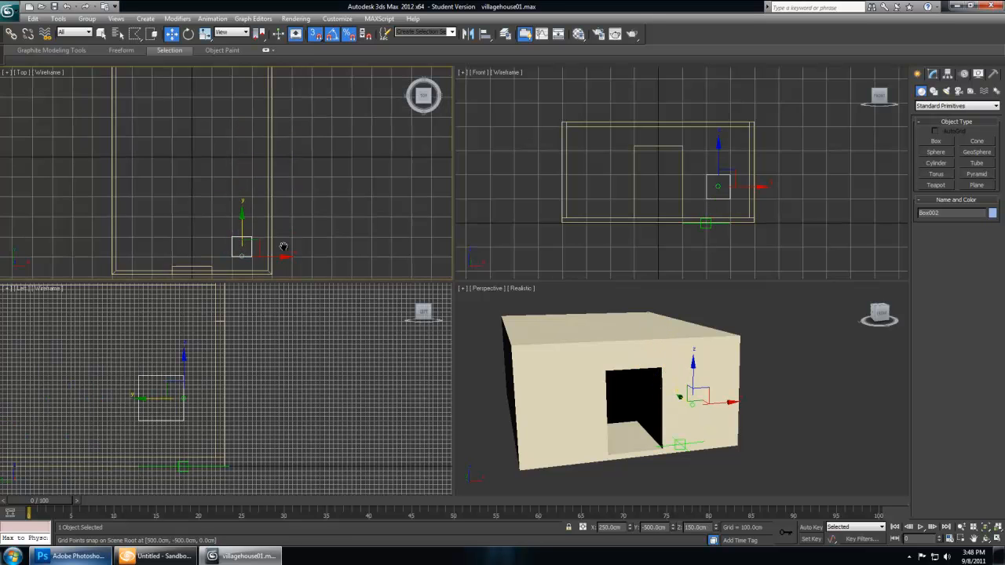
pyautogui.moveTo(283, 256); pyautogui.dragTo(293, 166, button='middle')
pyautogui.moveTo(254, 142); pyautogui.dragTo(255, 198)
pyautogui.moveTo(267, 224); pyautogui.dragTo(259, 209, button='middle')
pyautogui.keyDown('alt'); pyautogui.moveTo(753, 392); pyautogui.dragTo(733, 404, button='middle'); pyautogui.keyUp('alt')
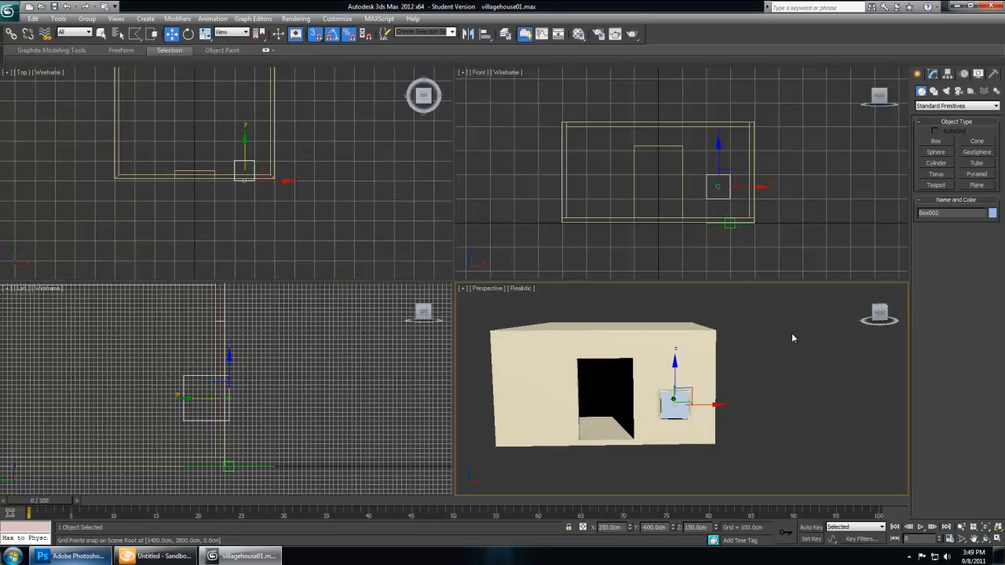
pyautogui.press('q')
pyautogui.click(761, 358)
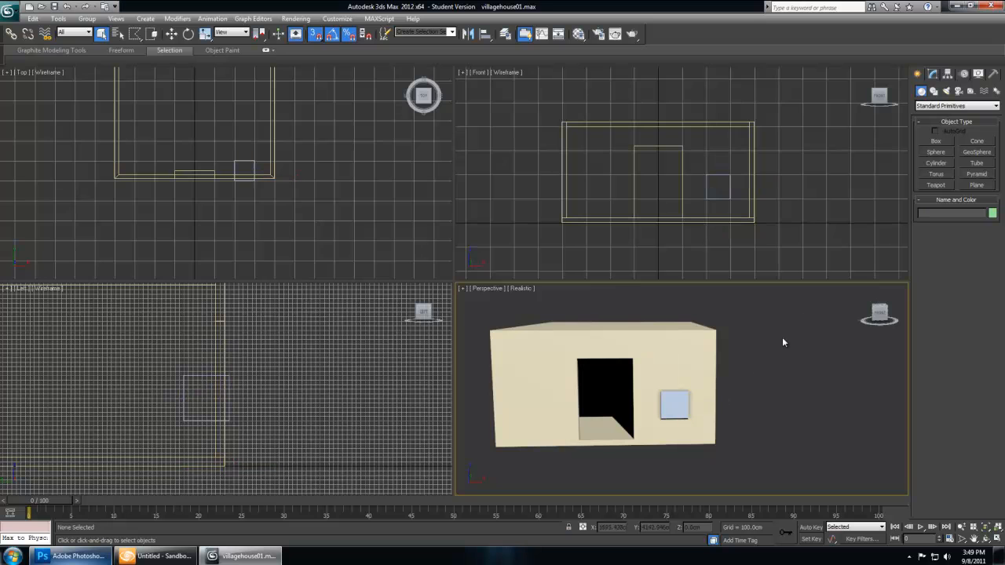
# Step: Draw a 400 cm high cylinder in the Front view, centred on the window box's upper corner nearest the doorway, and set its radius to 50 cm
pyautogui.click(935, 162)
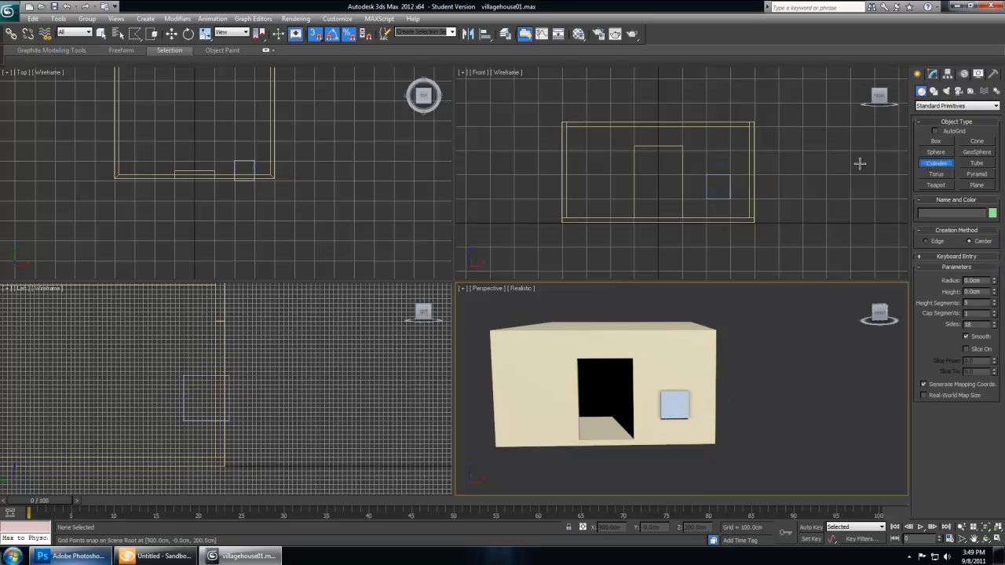
pyautogui.moveTo(706, 175); pyautogui.dragTo(726, 174)
pyautogui.click(727, 174)
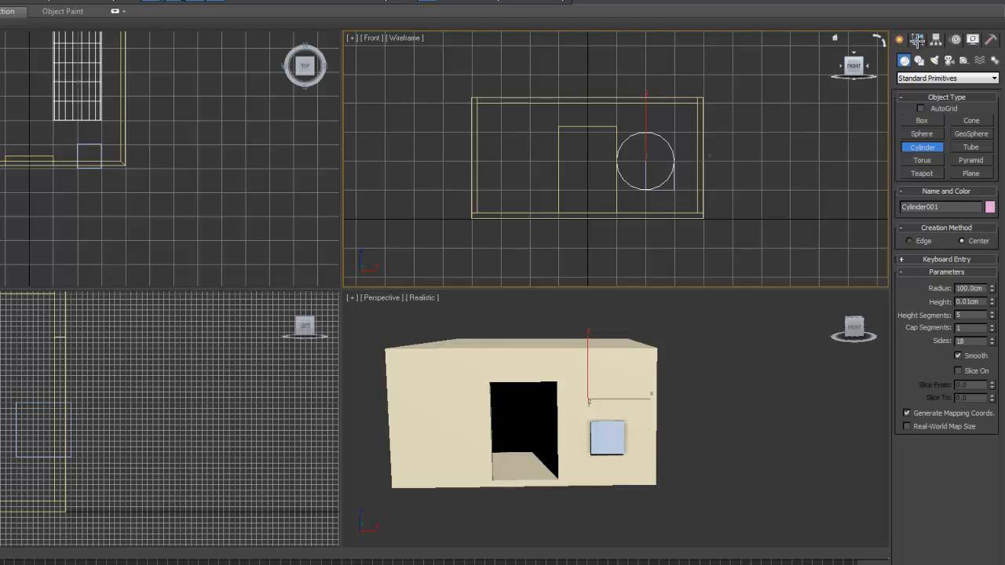
pyautogui.click(918, 42)
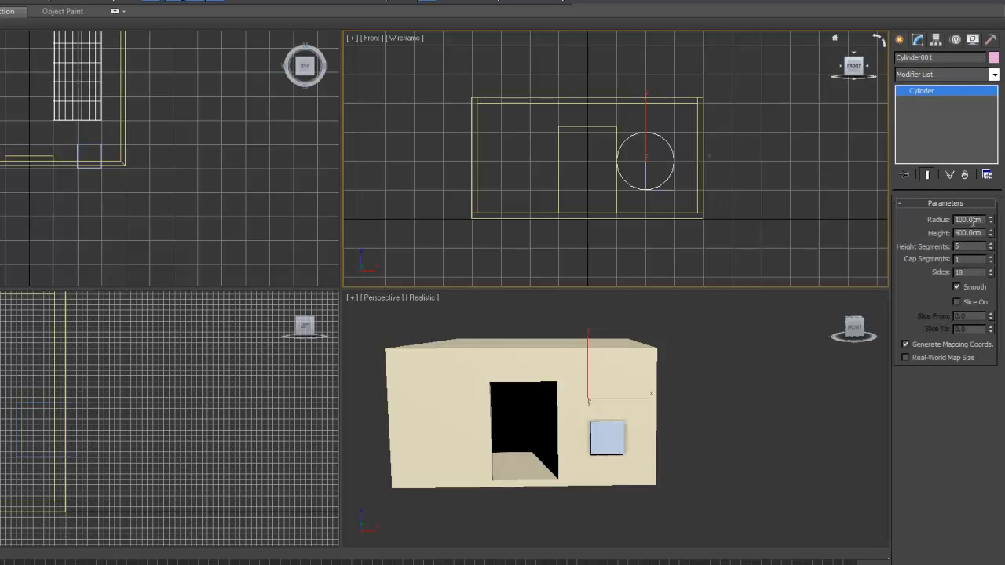
pyautogui.write('50')
pyautogui.press('Return')
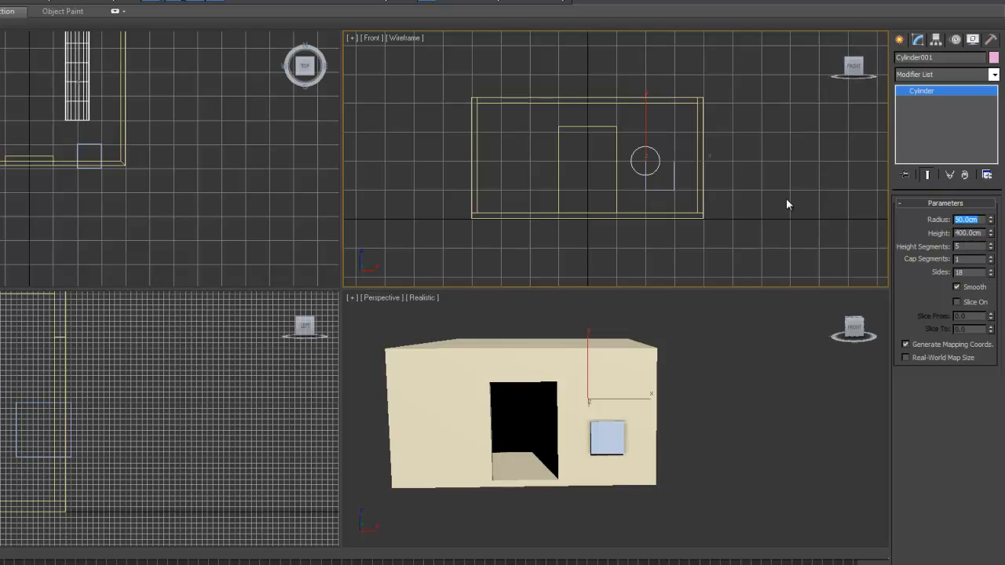
# Step: Move the cylinder along X to 250 cm so it is centred on the window box's top edge
pyautogui.moveTo(689, 205); pyautogui.dragTo(669, 214, button='middle')
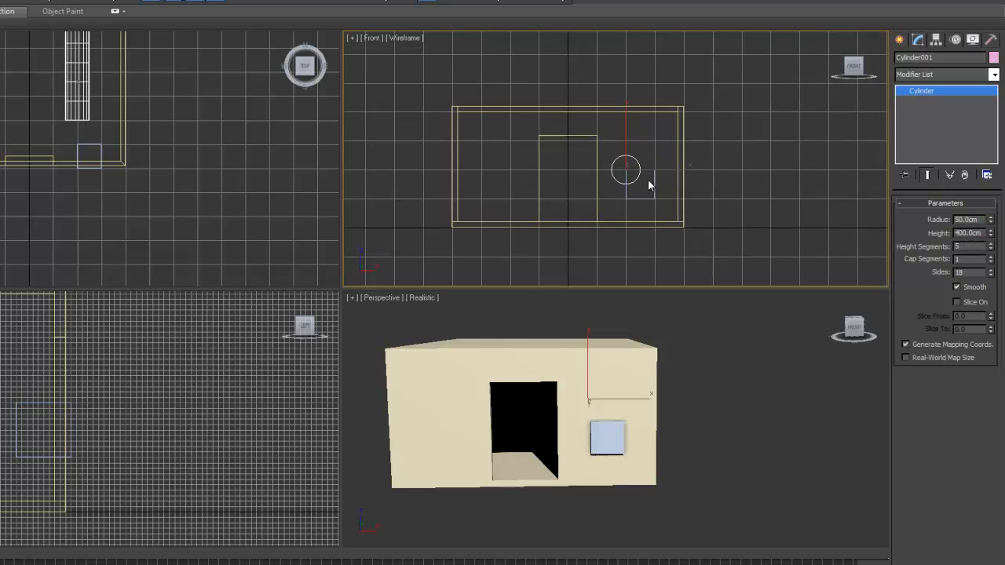
pyautogui.moveTo(192, 204); pyautogui.dragTo(121, 225, button='middle')
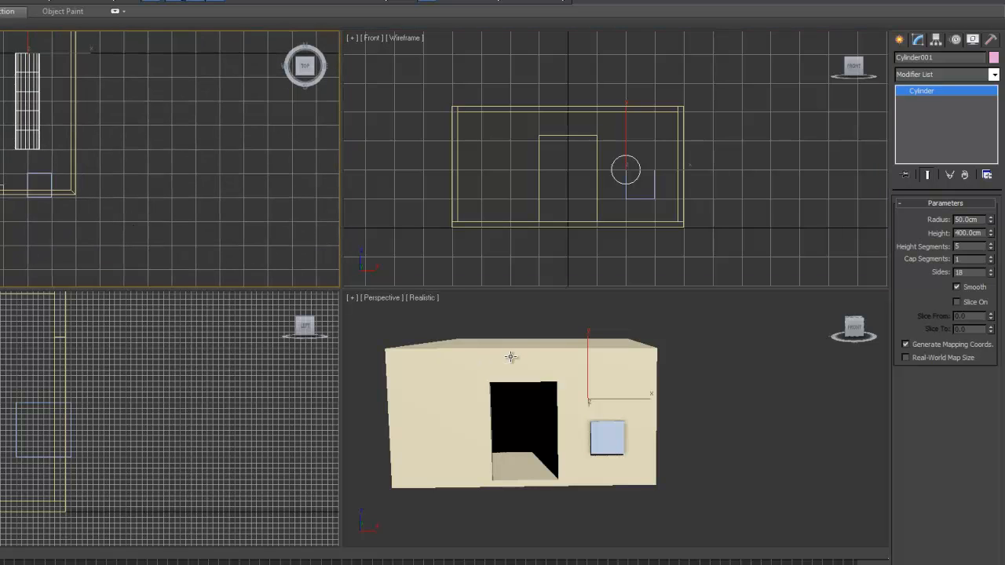
pyautogui.press('w')
pyautogui.moveTo(75, 52); pyautogui.dragTo(50, 73)
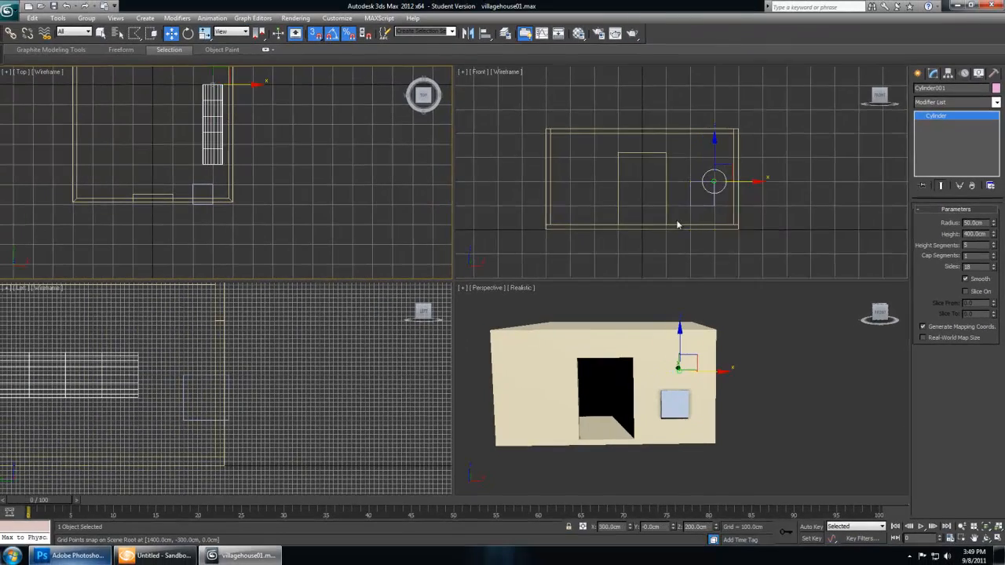
pyautogui.scroll(4, 678, 226)
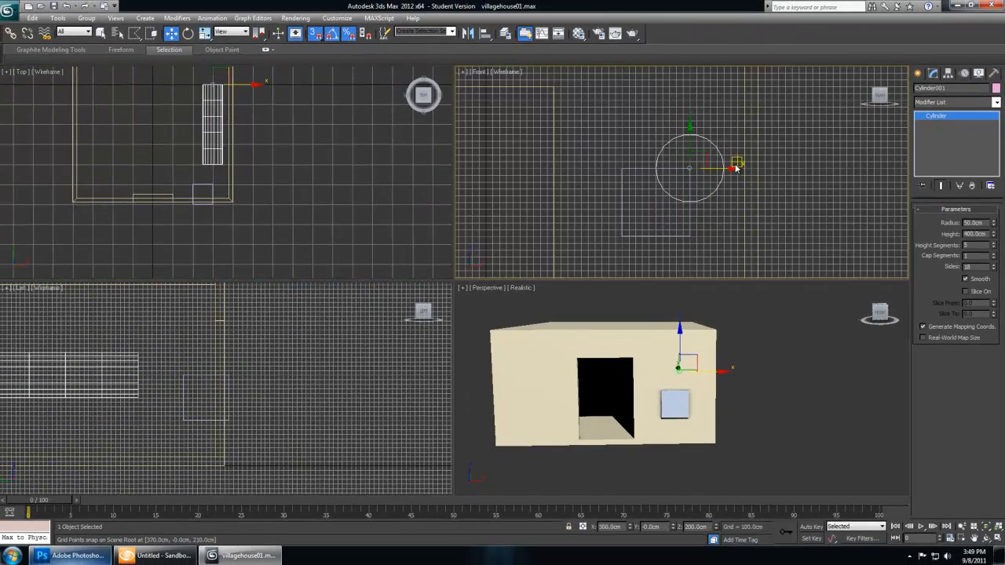
pyautogui.moveTo(731, 168); pyautogui.dragTo(697, 168)
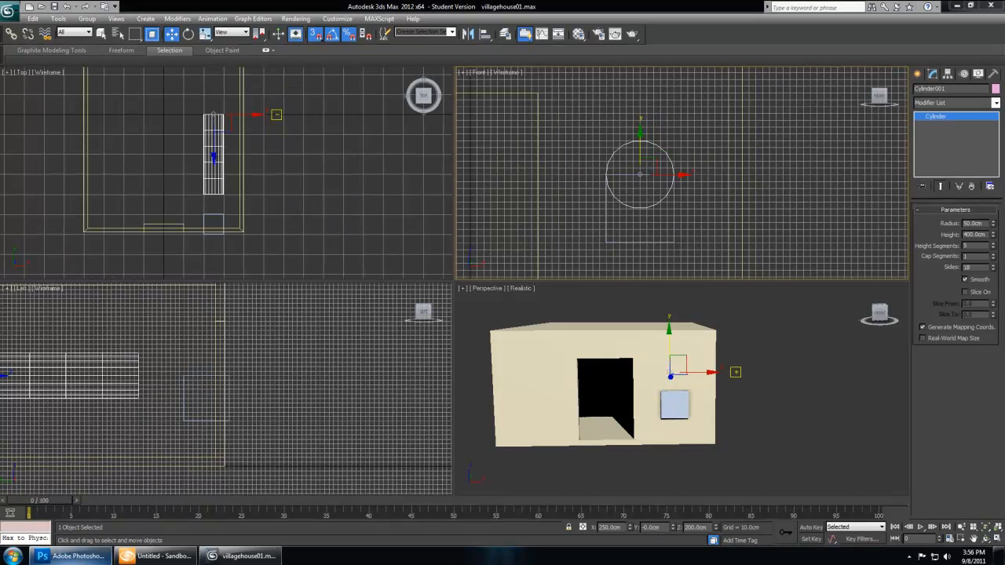
# Step: Set the cylinder's height segments to 1 and its sides to 8
pyautogui.moveTo(975, 247); pyautogui.dragTo(962, 248)
pyautogui.write('1')
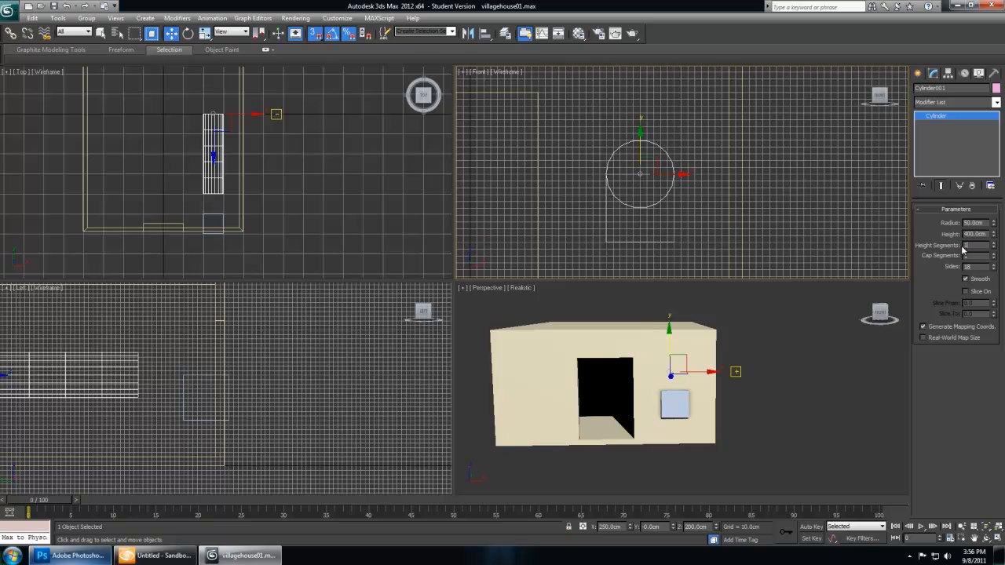
pyautogui.press('Return')
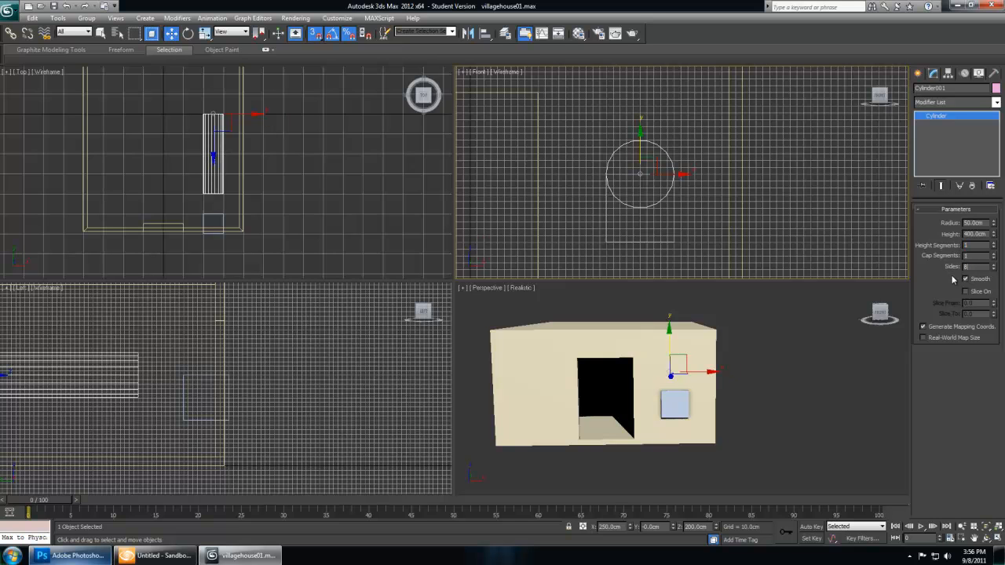
pyautogui.press('Return')
# Step: Move the cylinder along Y to -300 cm so it passes through the front wall, and convert it to an Editable Poly
pyautogui.moveTo(231, 142); pyautogui.dragTo(228, 142, button='middle')
pyautogui.moveTo(207, 81); pyautogui.dragTo(209, 139)
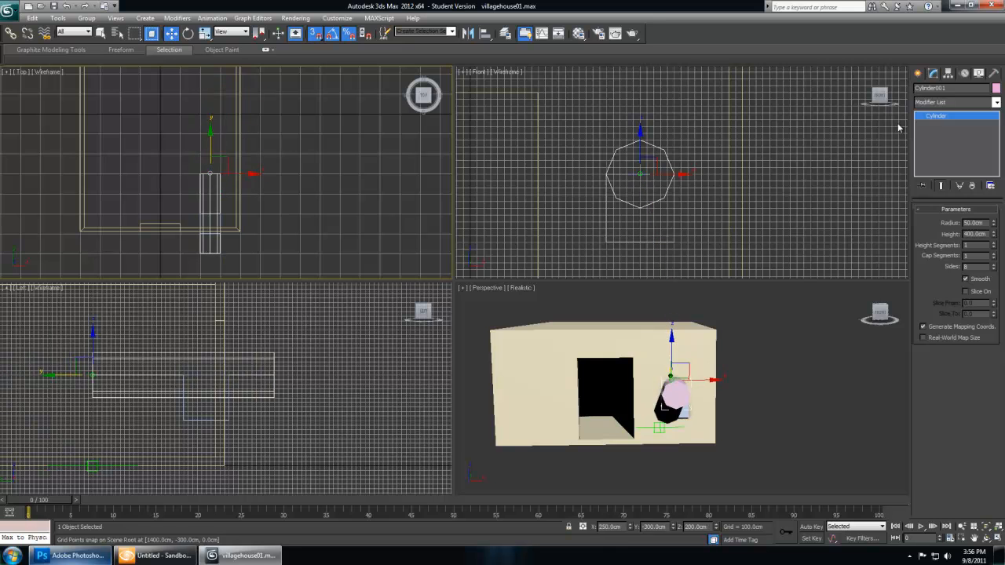
pyautogui.rightClick(943, 118)
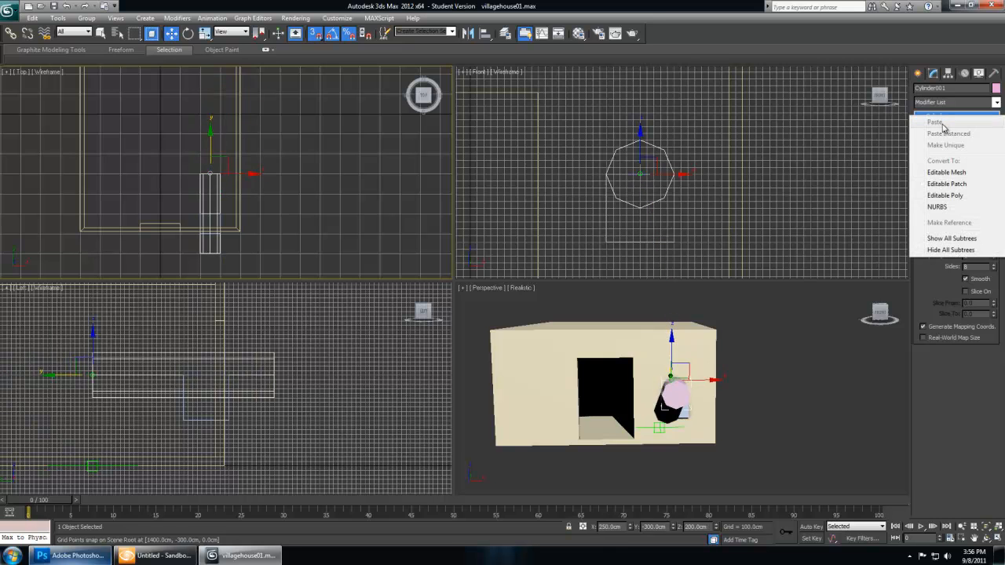
pyautogui.click(936, 198)
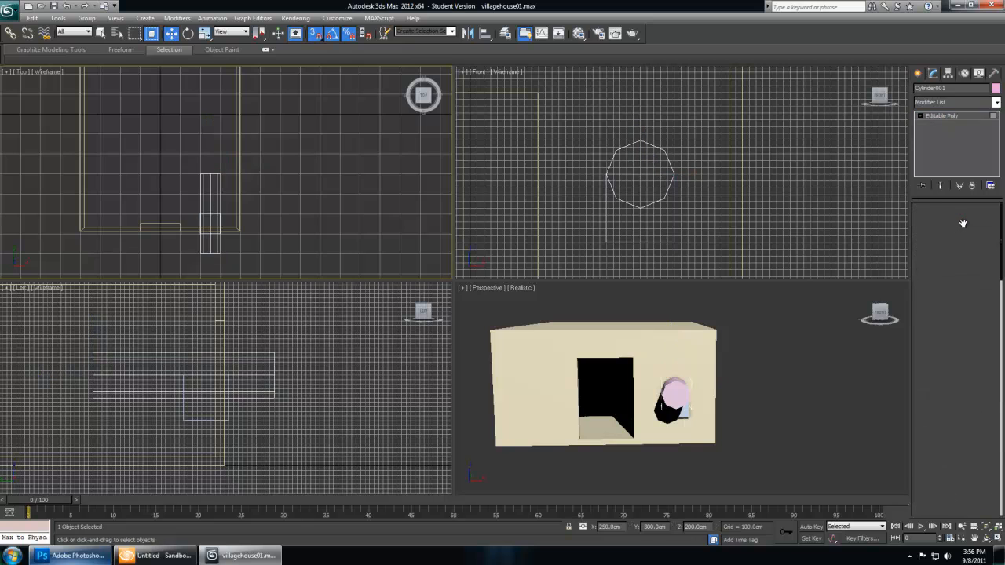
# Step: Select all the cylinder's polygons and QuickSlice them horizontally through the middle in the Front view
pyautogui.click(967, 221)
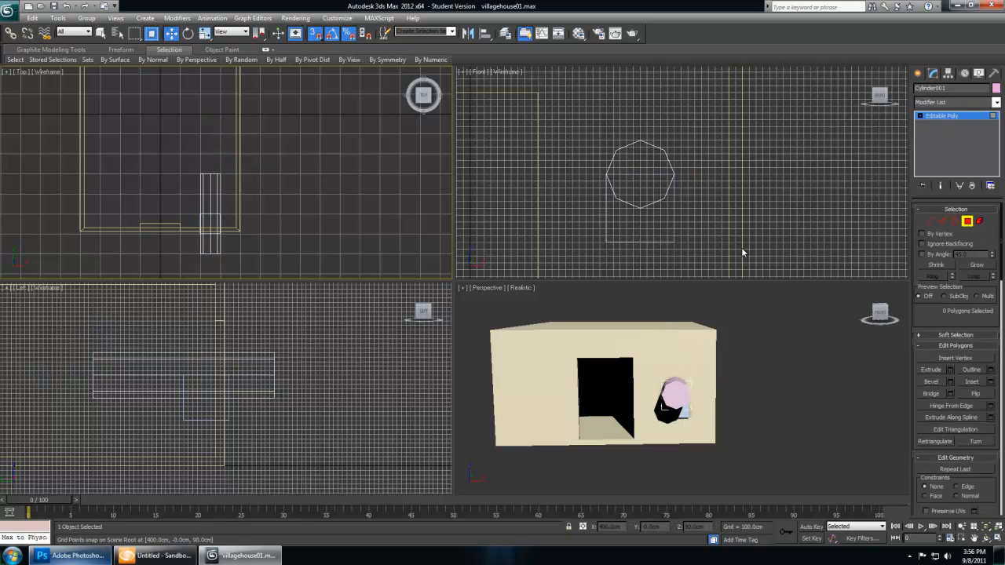
pyautogui.click(704, 247)
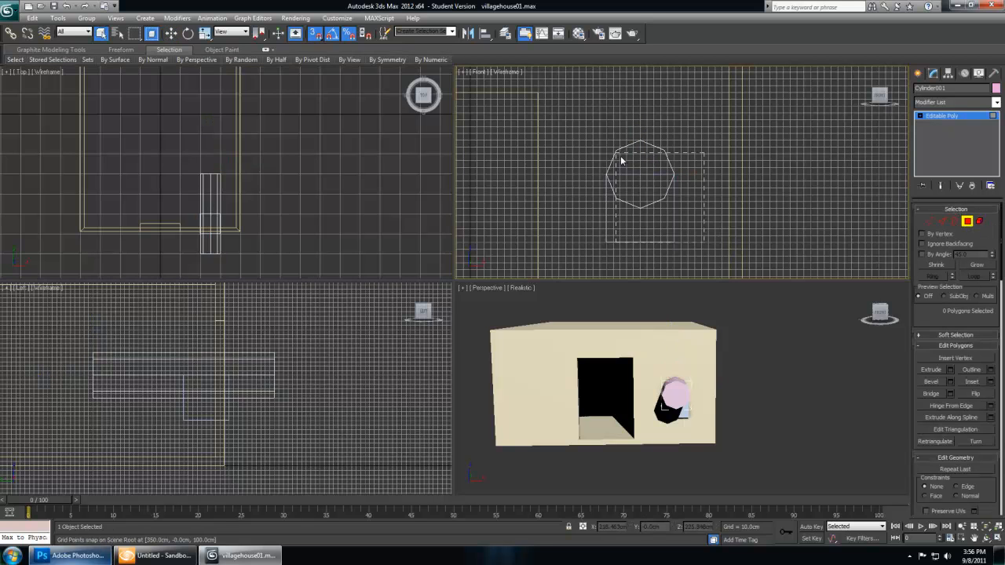
pyautogui.moveTo(634, 172); pyautogui.dragTo(564, 106)
pyautogui.moveTo(998, 231); pyautogui.dragTo(994, 304)
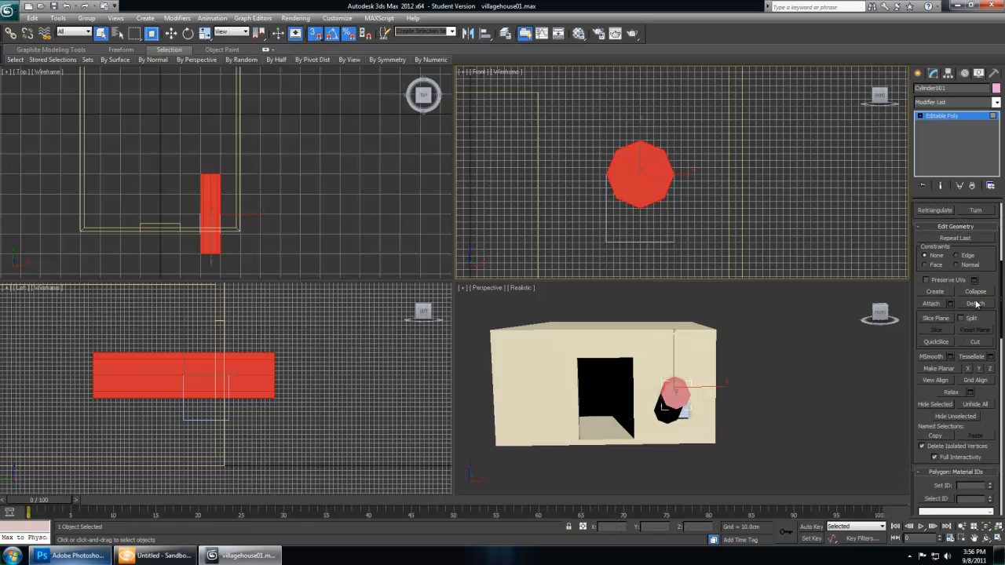
pyautogui.click(934, 341)
pyautogui.click(701, 175)
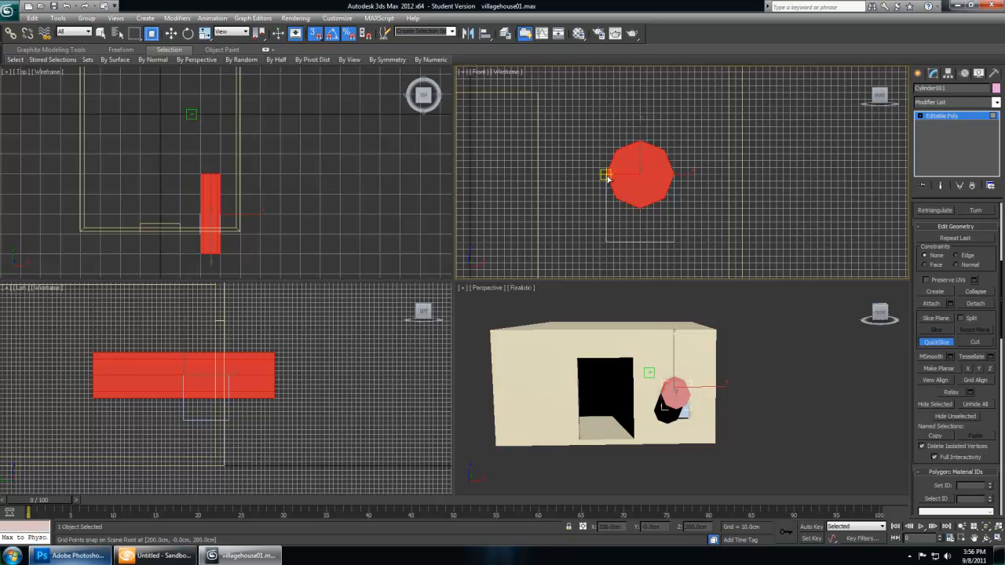
pyautogui.click(941, 343)
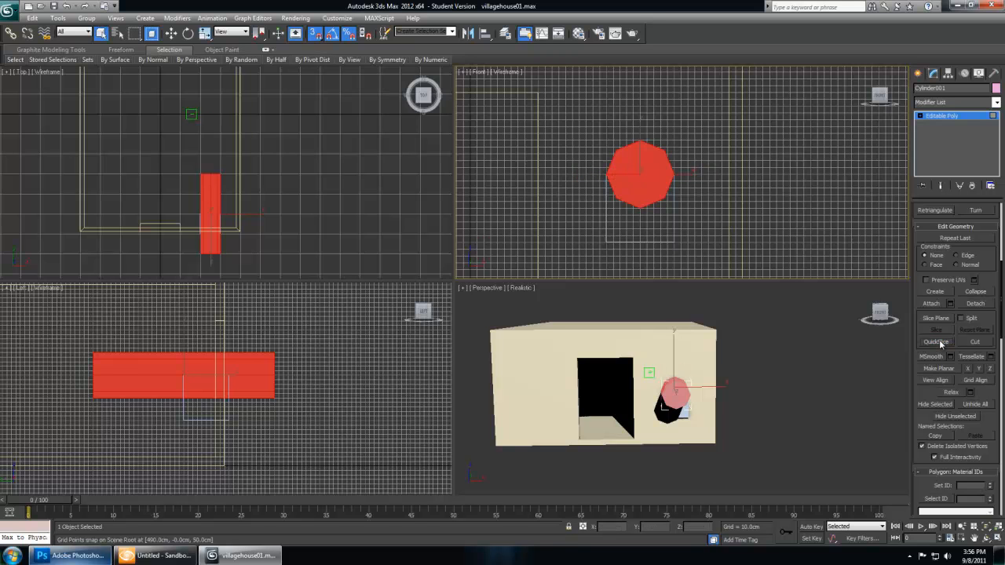
# Step: Select the polygons of the cylinder's lower half in the Front view and delete them
pyautogui.scroll(3, 998, 312)
pyautogui.click(967, 222)
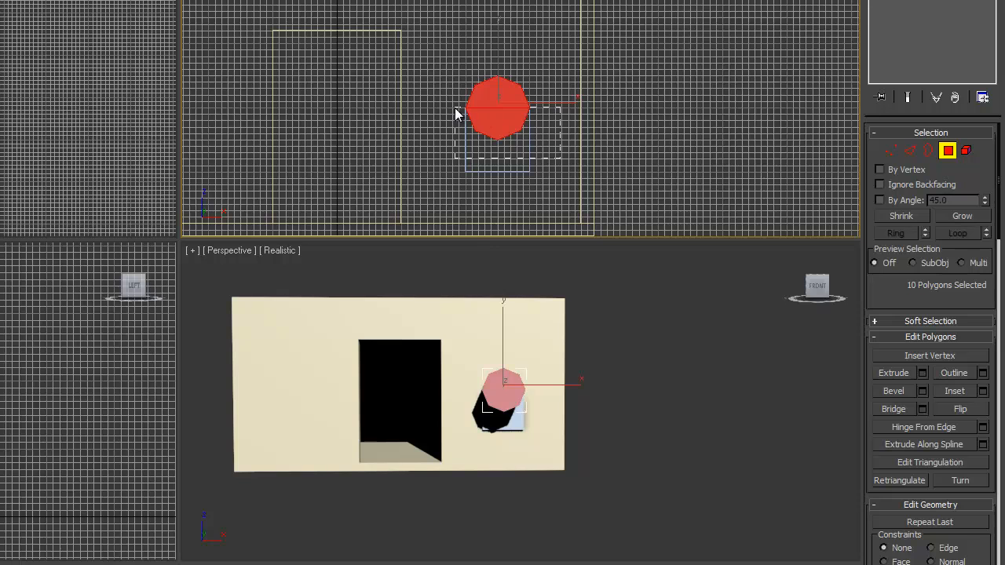
pyautogui.moveTo(446, 103); pyautogui.dragTo(447, 102)
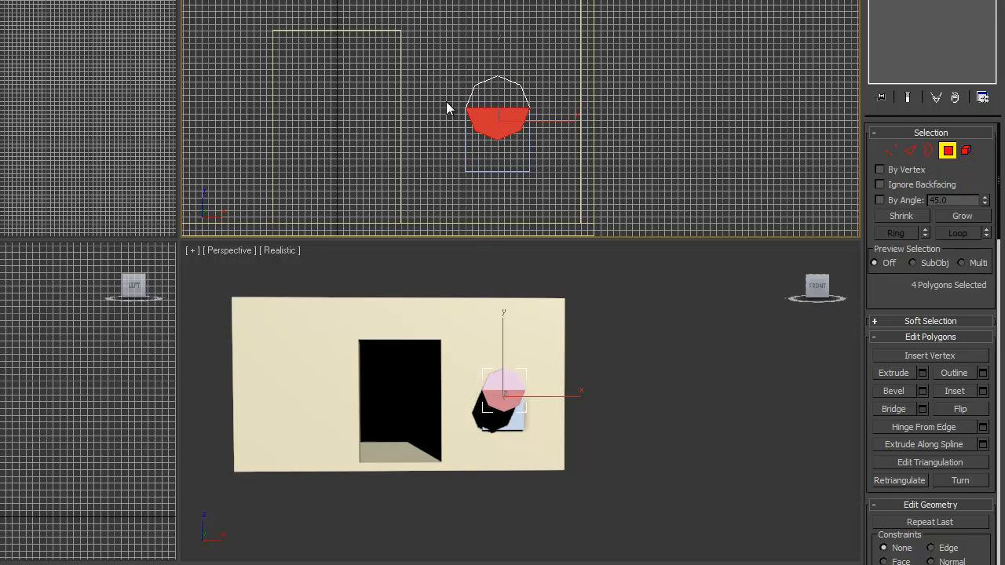
pyautogui.press('Delete')
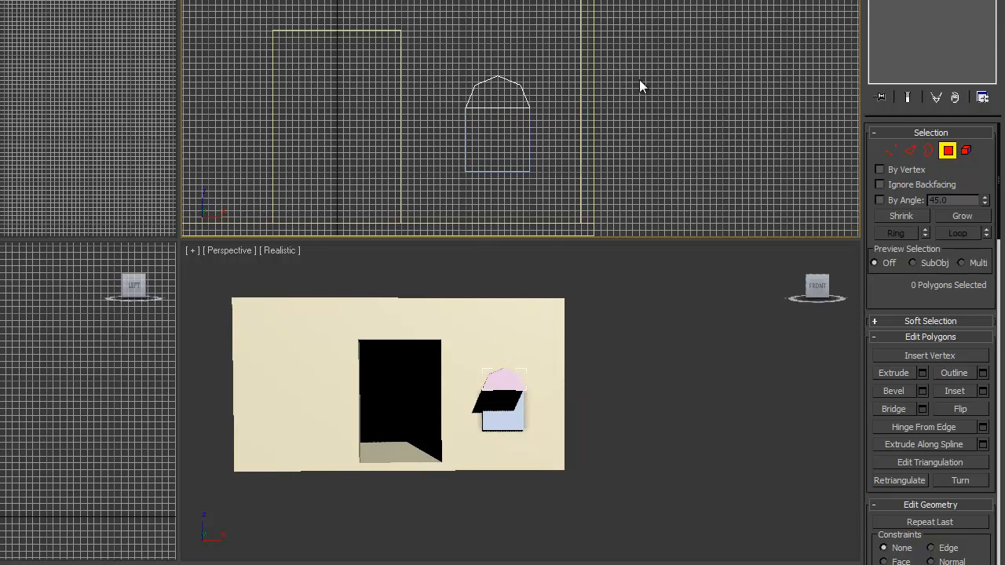
# Step: Attach the window box to the remaining half cylinder to form one arched window shape
pyautogui.click(966, 150)
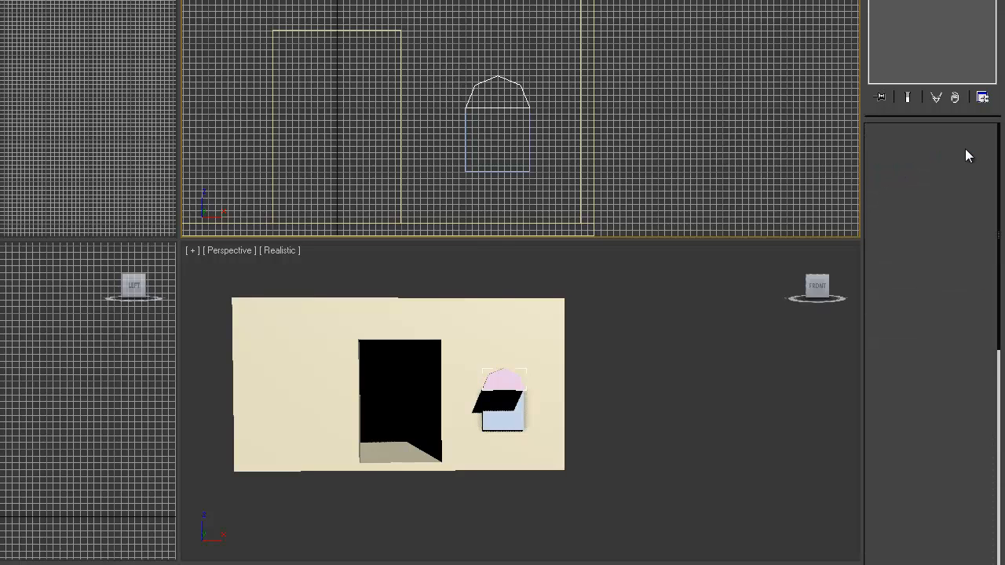
pyautogui.click(507, 90)
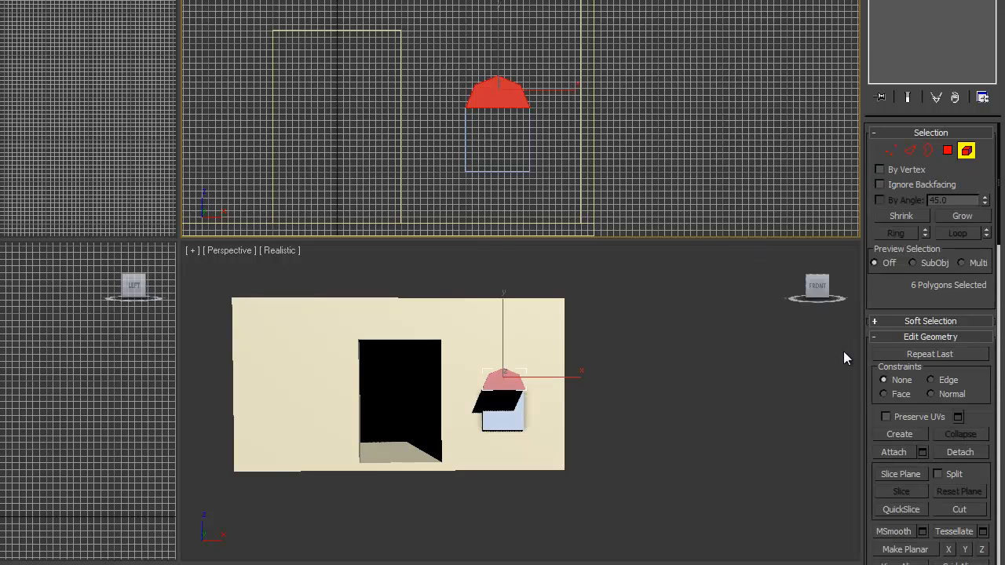
pyautogui.click(907, 454)
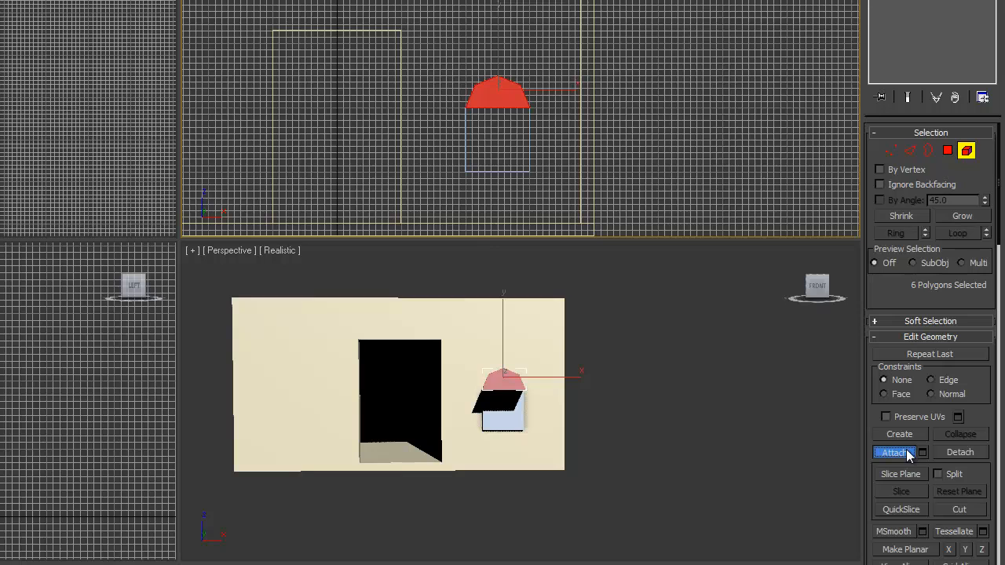
pyautogui.click(507, 418)
pyautogui.keyDown('alt'); pyautogui.moveTo(527, 426); pyautogui.dragTo(630, 382, button='middle'); pyautogui.keyUp('alt')
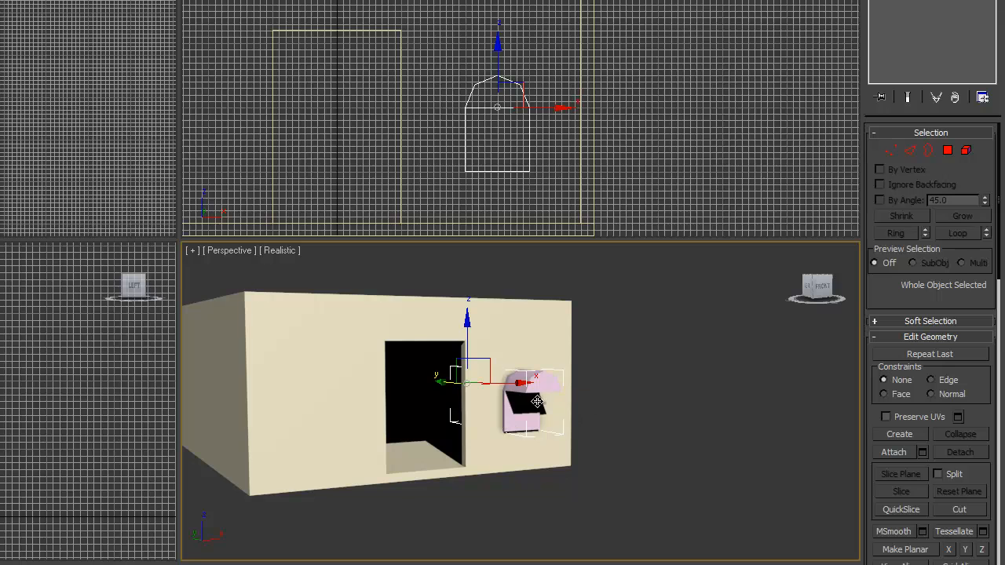
pyautogui.keyDown('alt'); pyautogui.moveTo(606, 418); pyautogui.dragTo(610, 424, button='middle'); pyautogui.keyUp('alt')
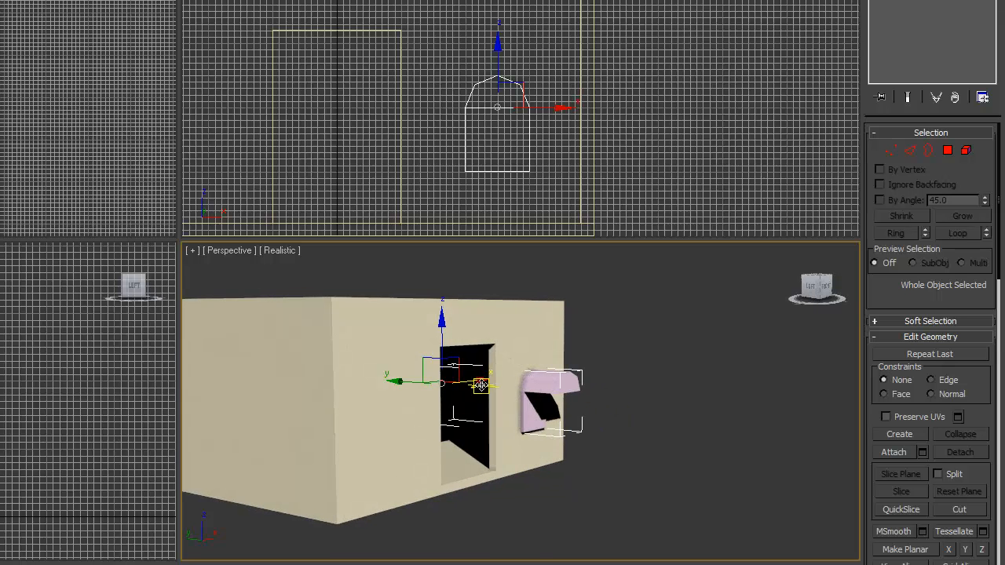
pyautogui.scroll(5, 552, 379)
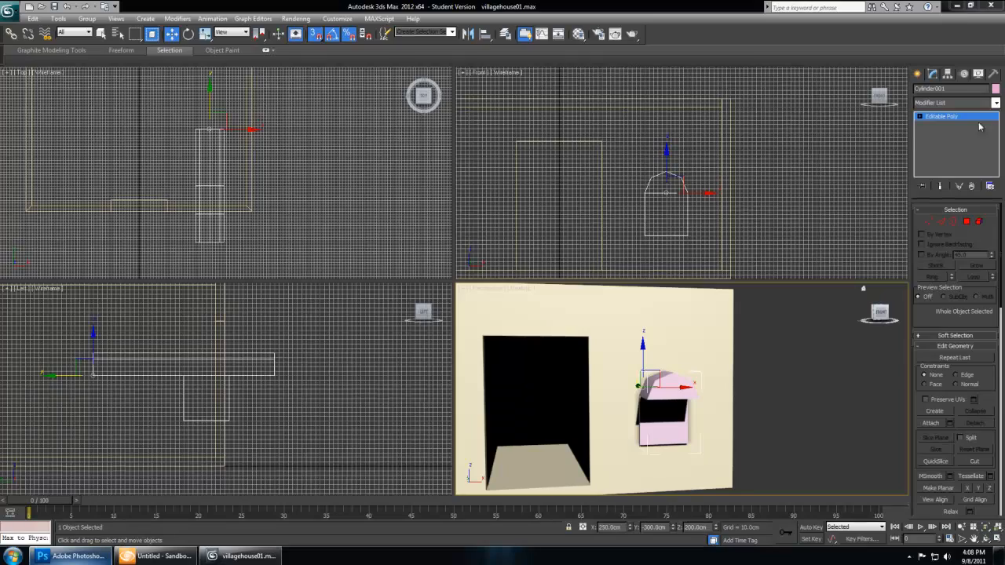
# Step: Subtract the arched window shape from the house box with a Boolean compound object, using Subtraction (A-B)
pyautogui.click(917, 74)
pyautogui.click(957, 105)
pyautogui.click(953, 112)
pyautogui.click(673, 314)
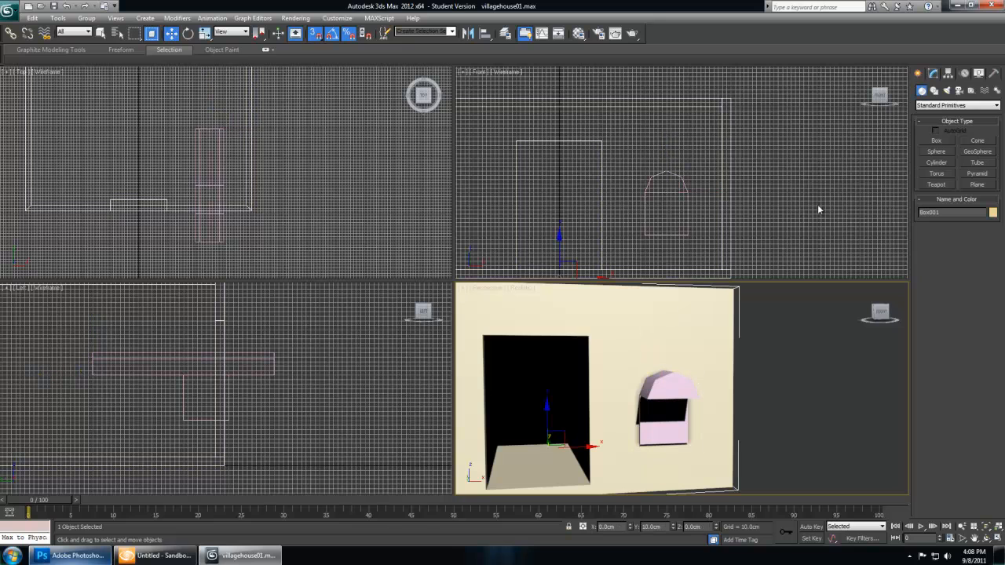
pyautogui.click(946, 105)
pyautogui.click(942, 130)
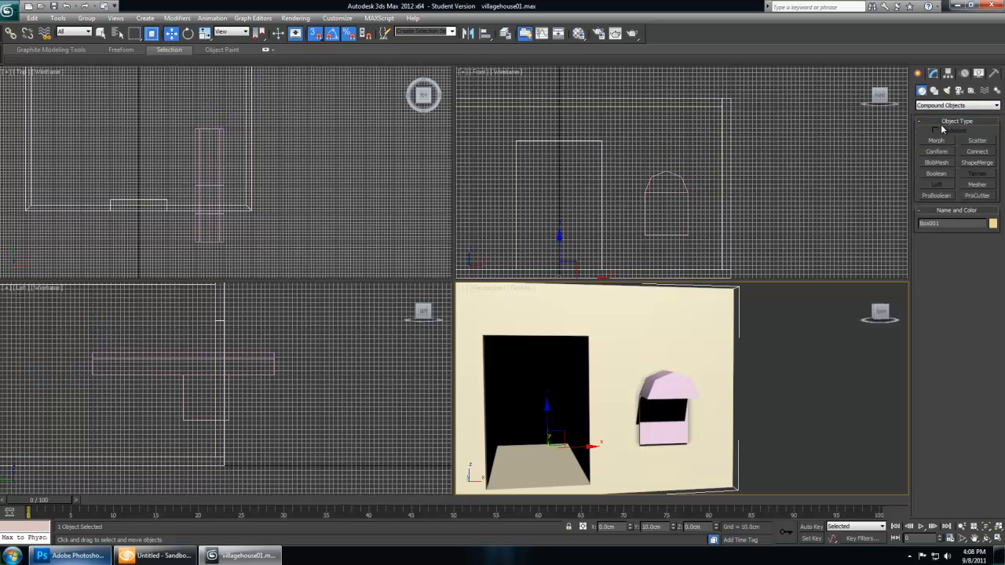
pyautogui.click(939, 174)
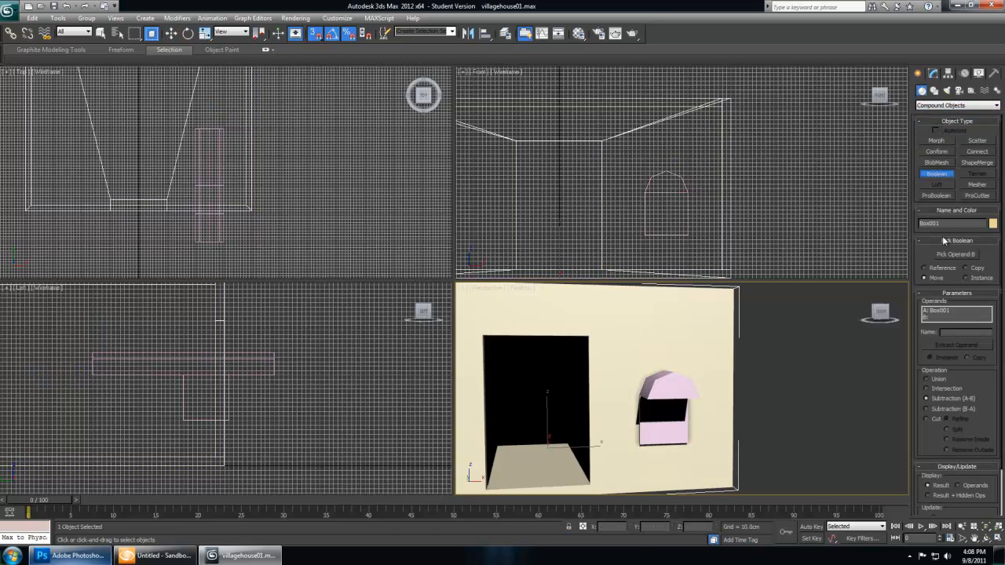
pyautogui.click(950, 257)
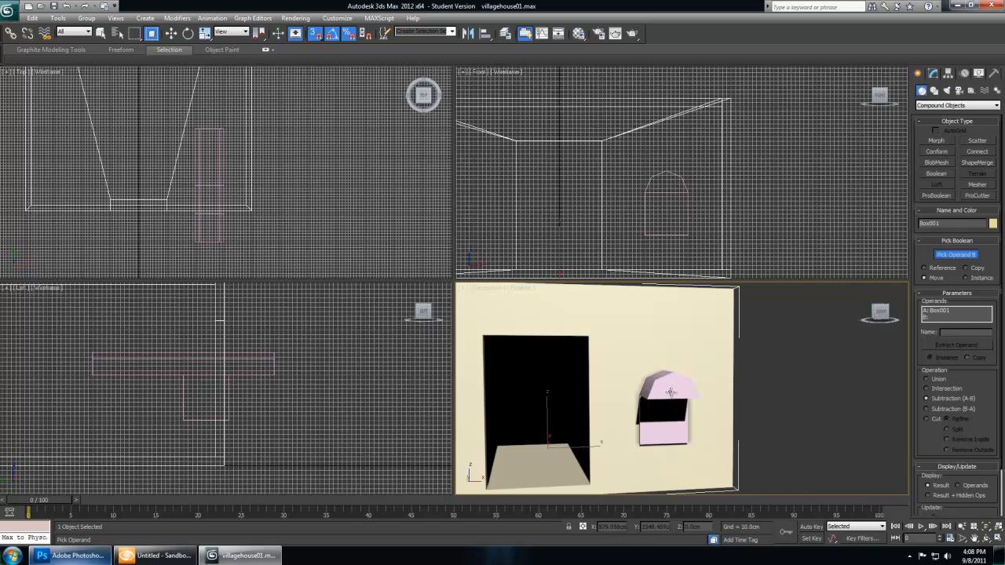
pyautogui.click(669, 391)
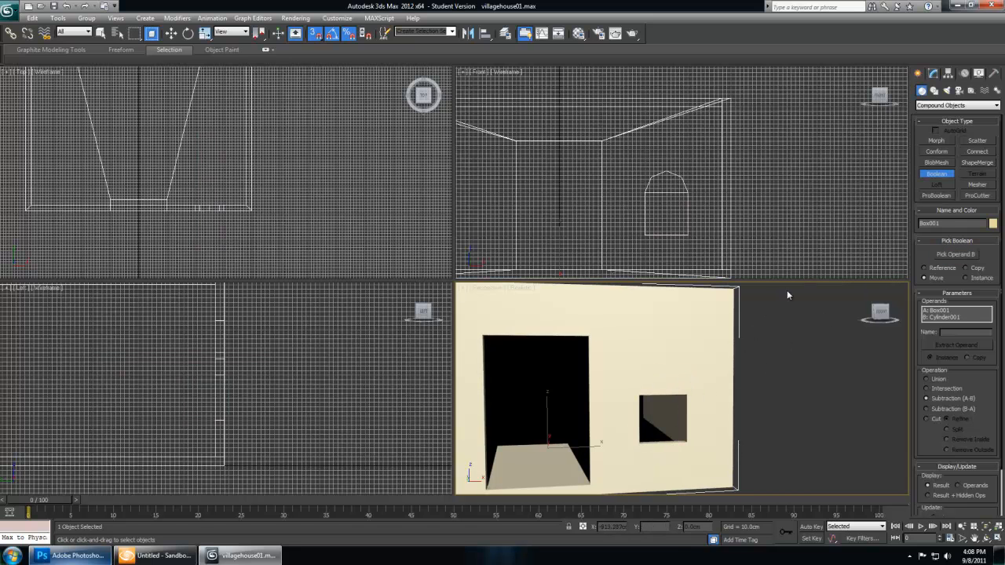
# Step: Convert the house to an Editable Poly and delete the front polygon covering the window's arch
pyautogui.click(932, 73)
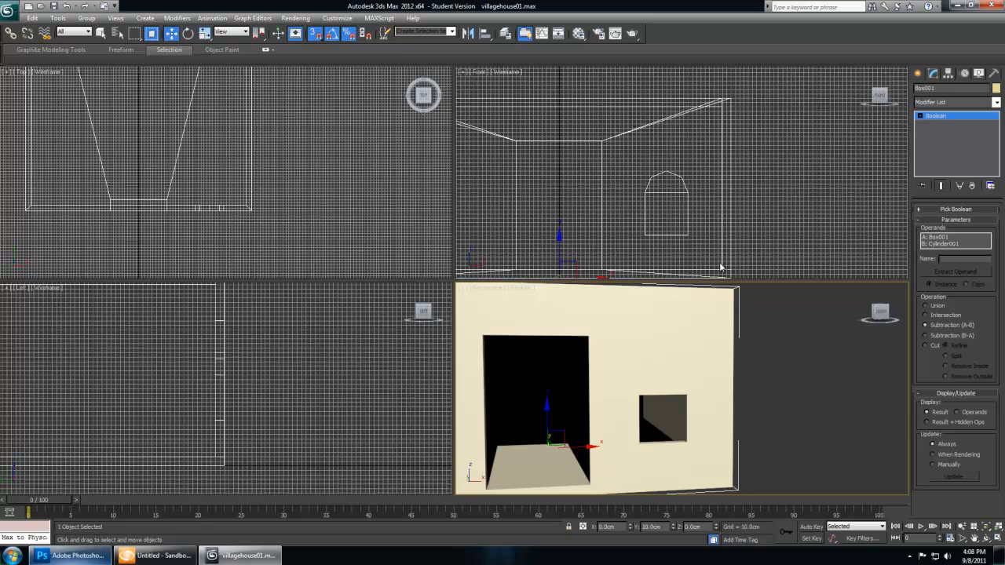
pyautogui.rightClick(935, 118)
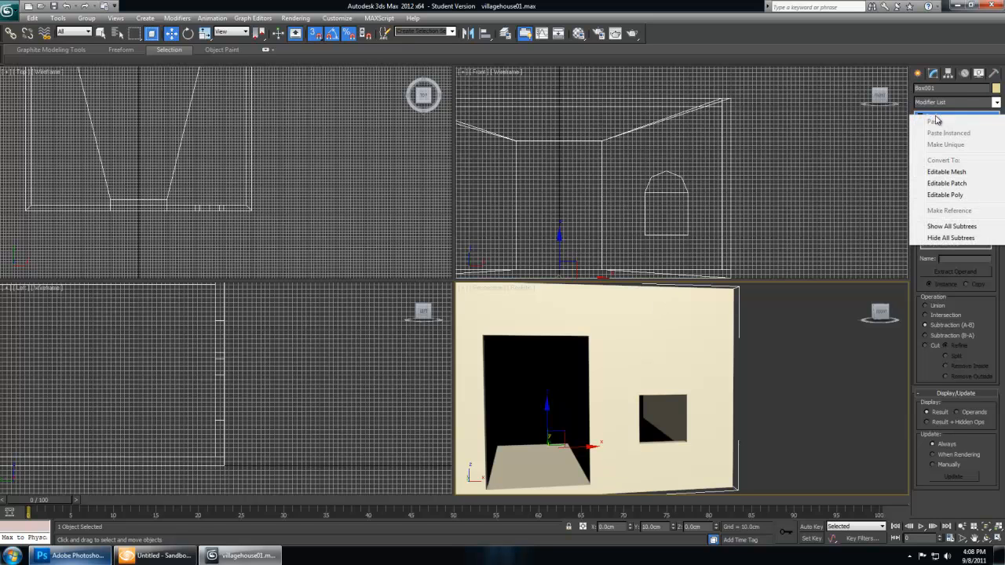
pyautogui.click(944, 196)
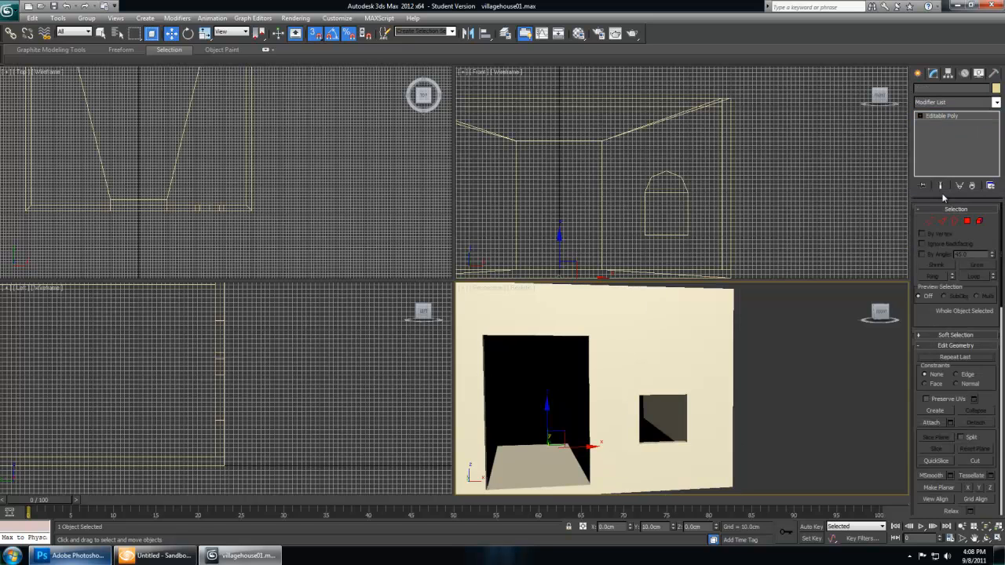
pyautogui.click(966, 222)
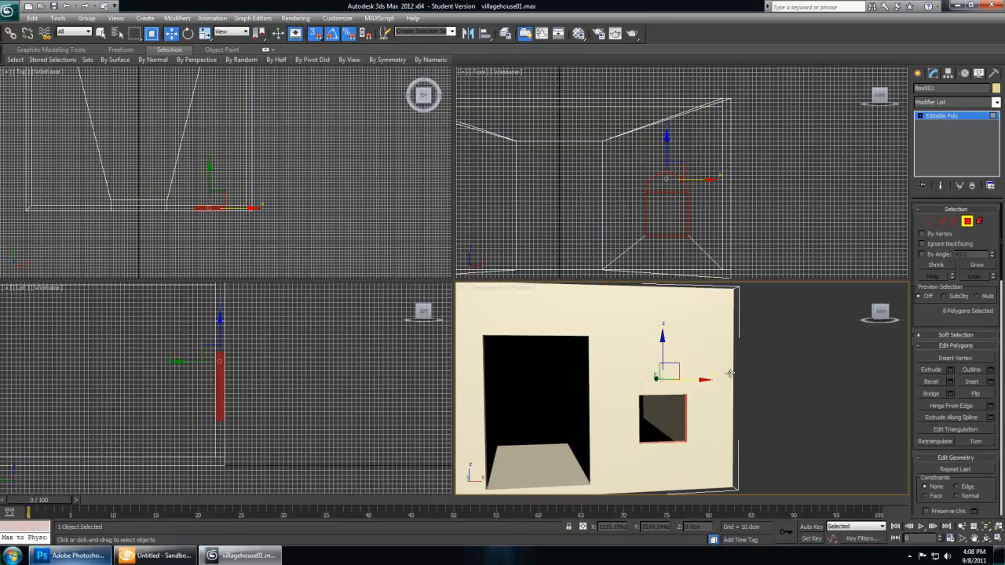
pyautogui.click(679, 387)
pyautogui.press('Delete')
pyautogui.click(659, 389)
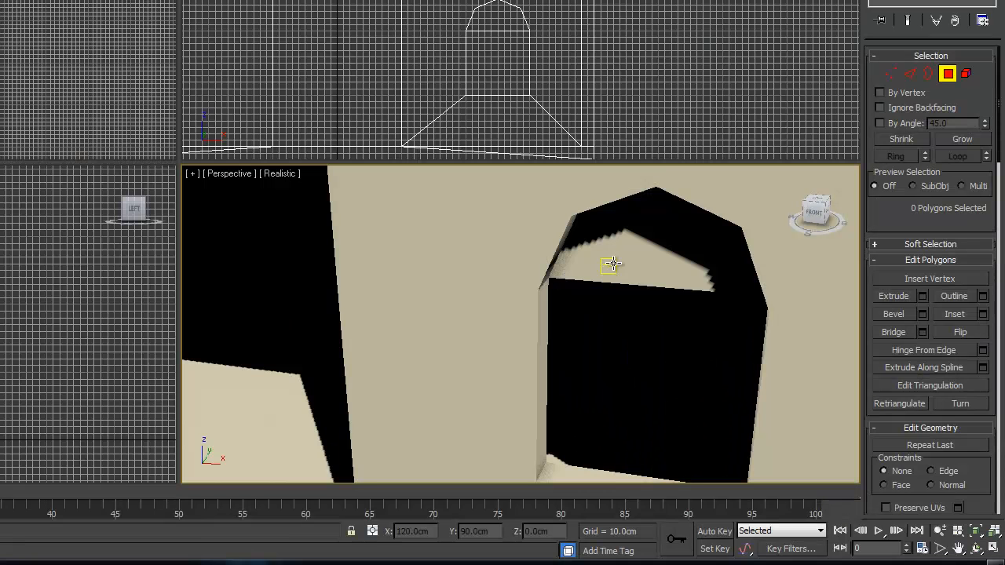
# Step: Extrude the polygon closing the back of the window arch by 20 cm, and move it back along Y towards the front wall
pyautogui.click(614, 265)
pyautogui.keyDown('alt'); pyautogui.moveTo(625, 266); pyautogui.dragTo(704, 267, button='middle'); pyautogui.keyUp('alt')
pyautogui.moveTo(711, 267); pyautogui.dragTo(568, 275, button='middle')
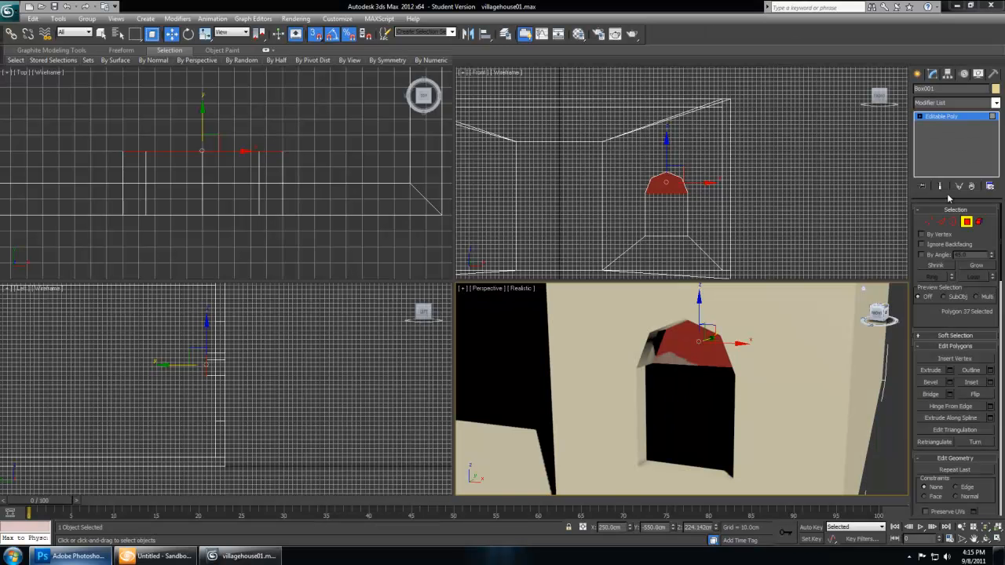
pyautogui.click(948, 370)
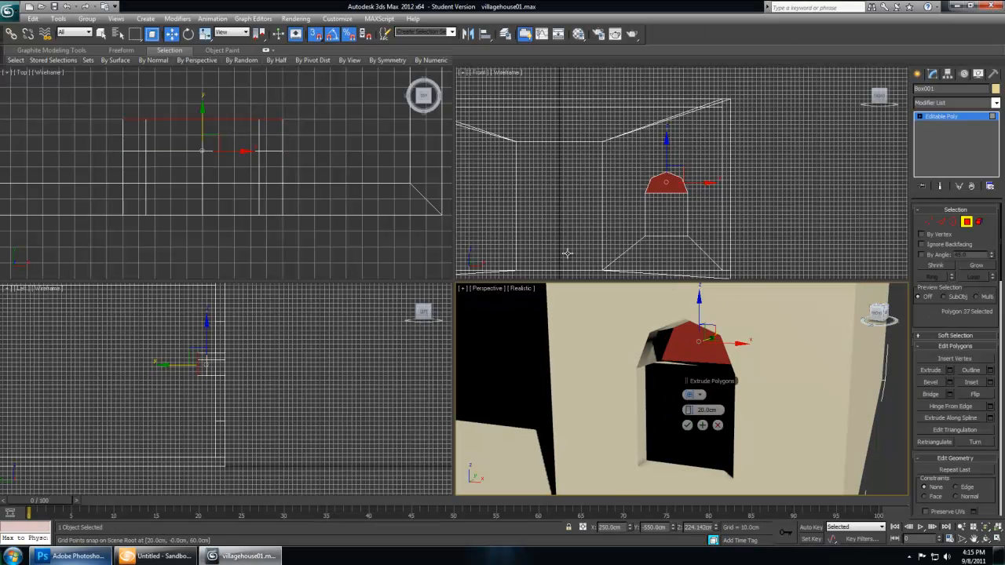
pyautogui.click(687, 424)
pyautogui.click(201, 83)
pyautogui.moveTo(201, 83); pyautogui.dragTo(359, 261)
# Step: Delete the leftover horizontal polygon between the window's arch and its square opening
pyautogui.click(677, 358)
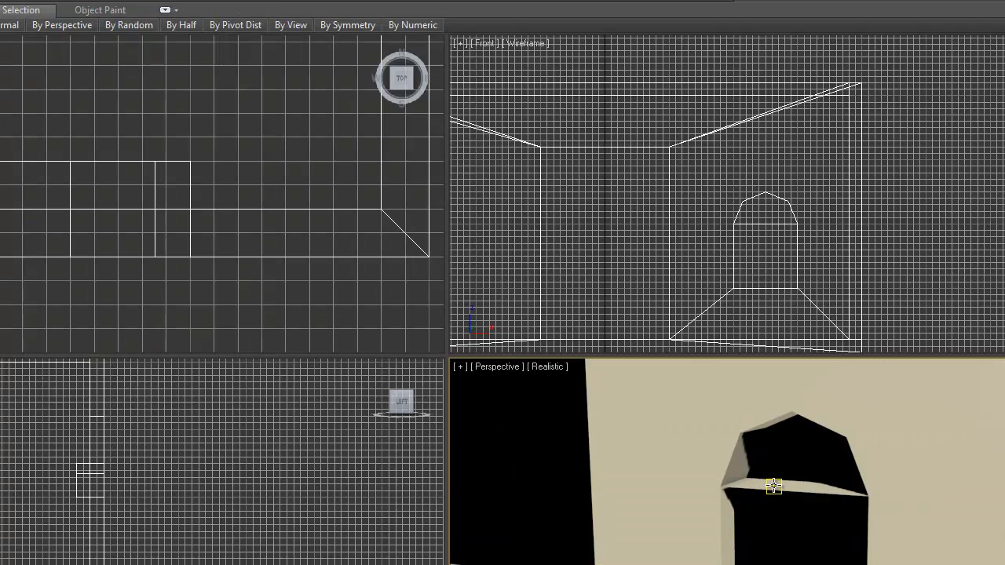
pyautogui.click(671, 368)
pyautogui.press('Delete')
pyautogui.keyDown('alt'); pyautogui.moveTo(685, 368); pyautogui.dragTo(678, 362, button='middle'); pyautogui.keyUp('alt')
pyautogui.keyDown('alt'); pyautogui.moveTo(785, 477); pyautogui.dragTo(643, 400, button='middle'); pyautogui.keyUp('alt')
pyautogui.click(549, 366)
pyautogui.click(562, 403)
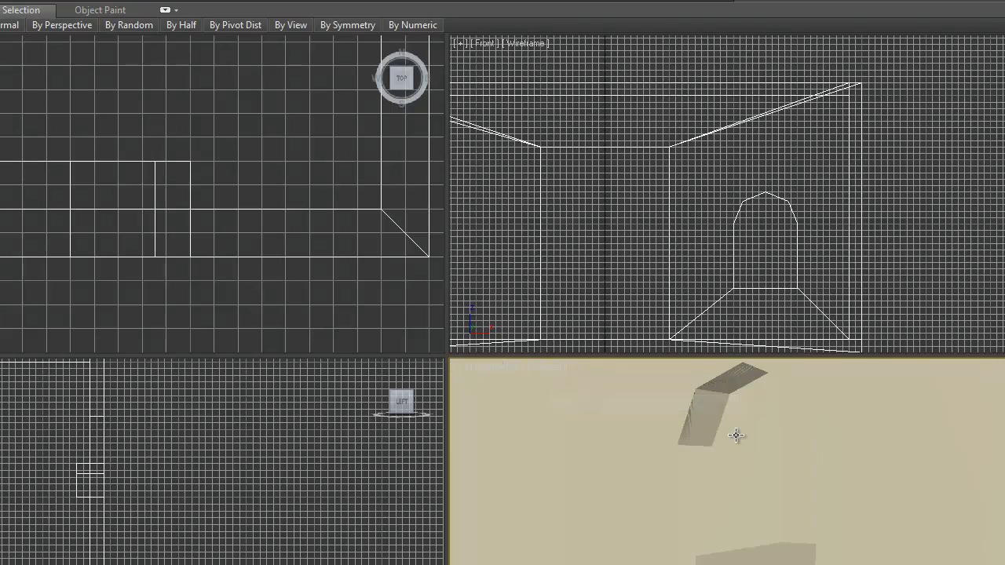
pyautogui.moveTo(814, 413)
pyautogui.keyDown('alt'); pyautogui.mouseDown(button='middle')
pyautogui.moveTo(622, 405)
pyautogui.moveTo(816, 414)
pyautogui.mouseUp(button='middle'); pyautogui.keyUp('alt')
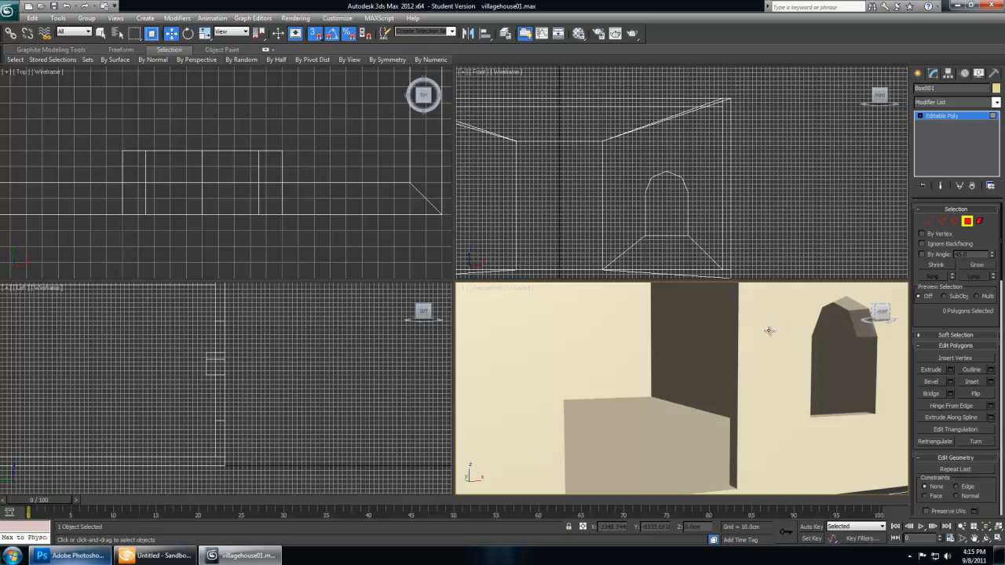